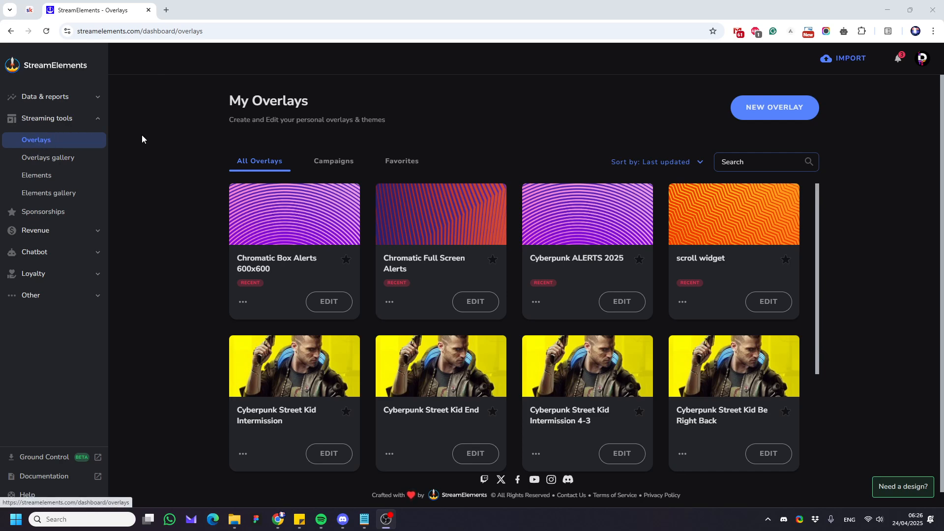
Create a new overlay with a custom resolution of 600 px width and 400 px height.
{"action": "left_click", "coordinate": [767, 111]}
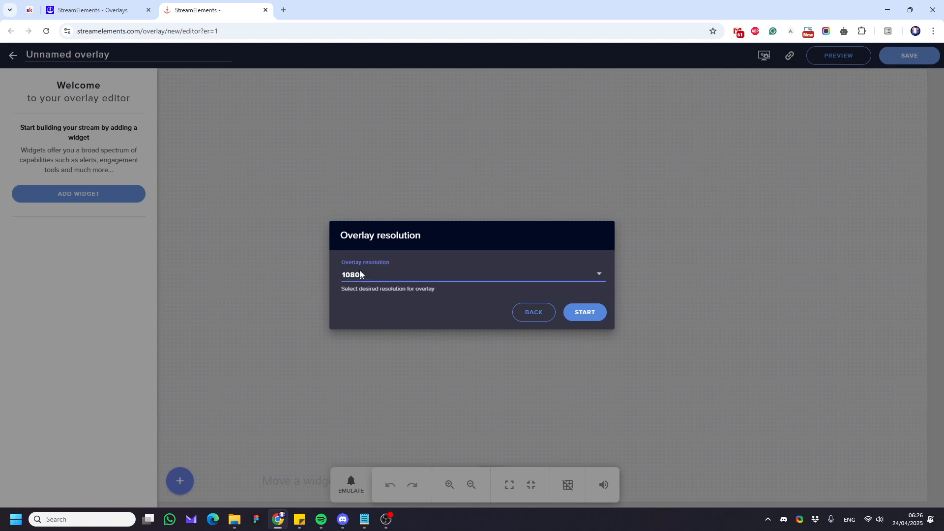
{"action": "left_click", "coordinate": [359, 271]}
{"action": "left_click", "coordinate": [355, 346]}
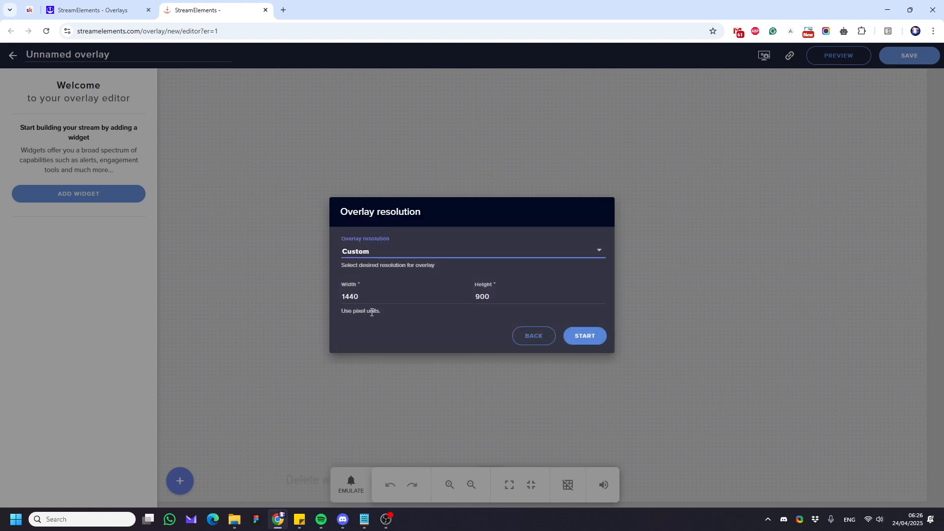
{"action": "left_click", "coordinate": [372, 294]}
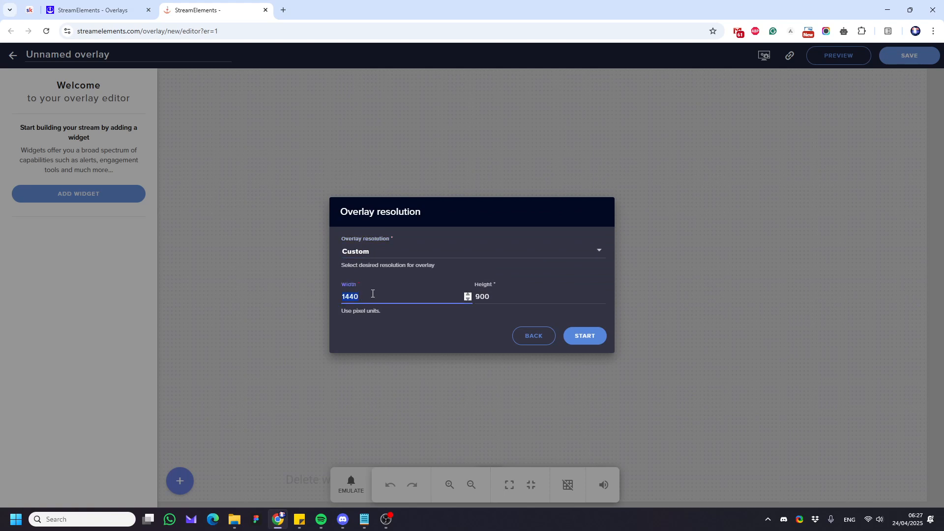
{"action": "type", "text": "600"}
{"action": "key", "text": "Tab"}
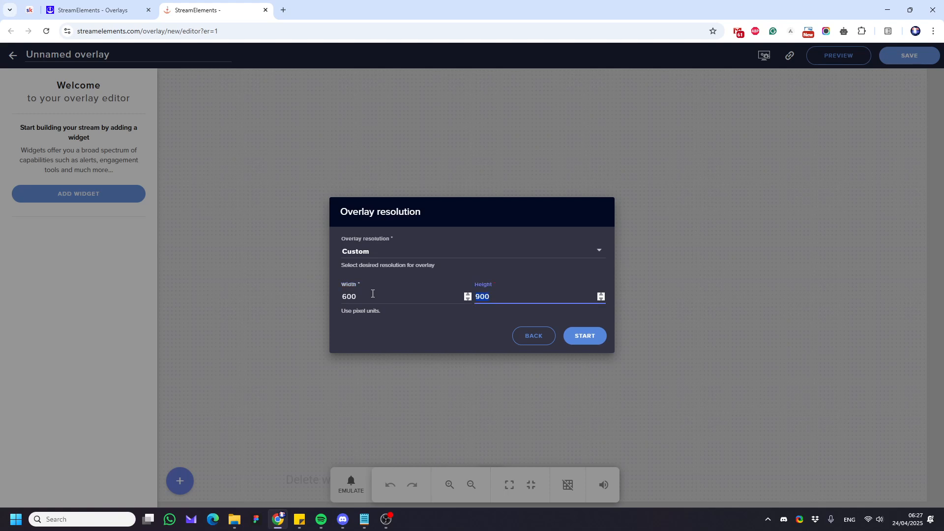
{"action": "type", "text": "400"}
{"action": "left_click", "coordinate": [581, 333]}
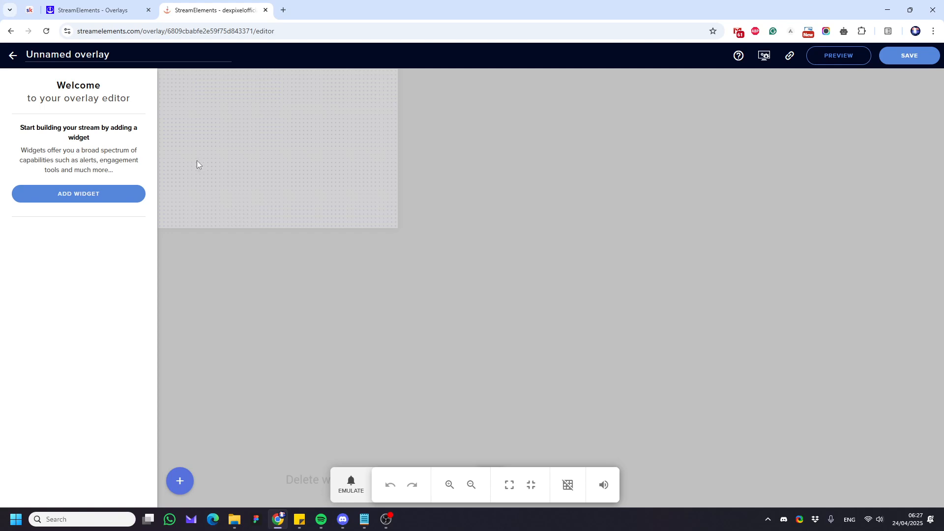
Add an AlertBox widget and fit it inside the overlay canvas at about 579 x 373 px.
{"action": "left_click", "coordinate": [114, 193]}
{"action": "mouse_move", "coordinate": [220, 264]}
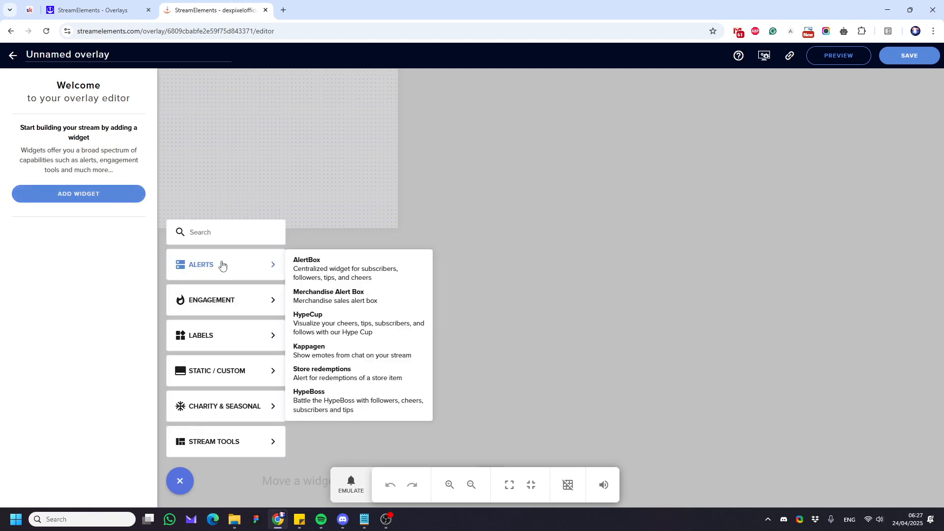
{"action": "left_click", "coordinate": [305, 268]}
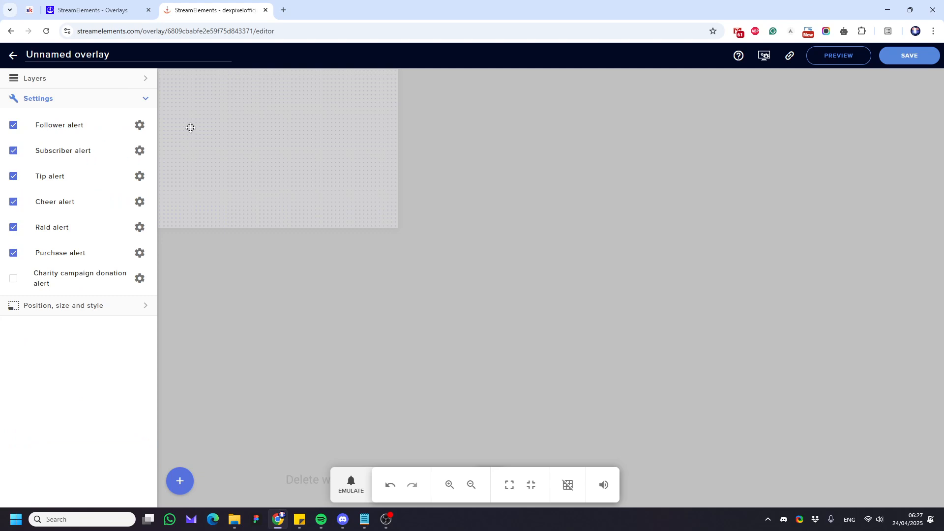
{"action": "left_click_drag", "start_coordinate": [287, 174], "coordinate": [240, 129]}
{"action": "left_click_drag", "start_coordinate": [289, 191], "coordinate": [278, 129]}
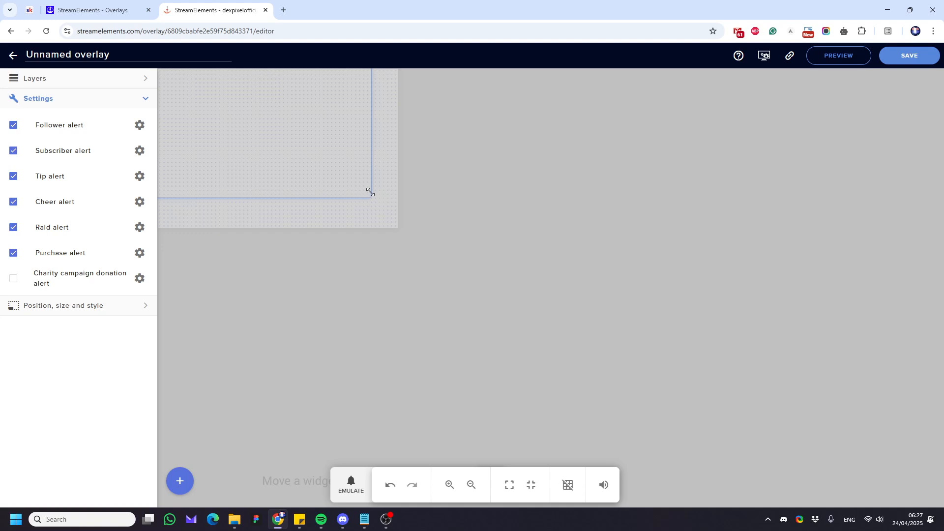
{"action": "left_click_drag", "start_coordinate": [371, 197], "coordinate": [392, 222]}
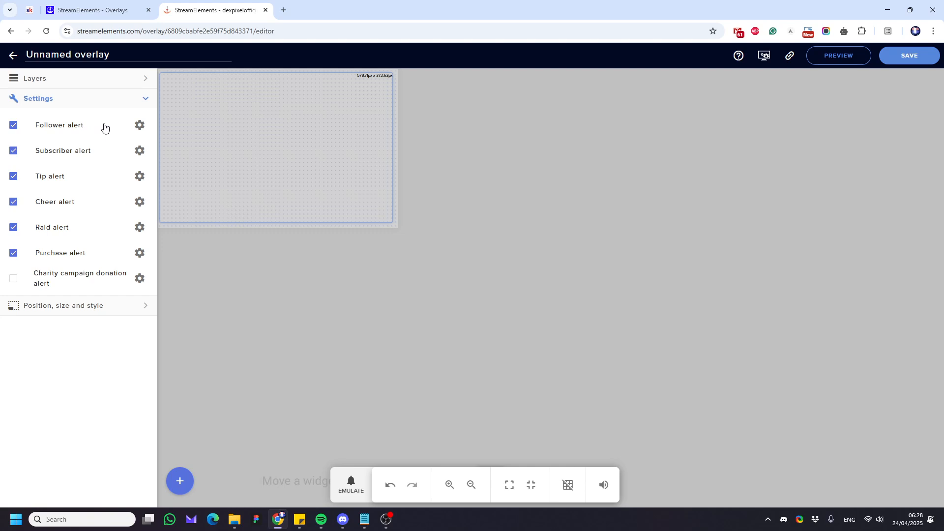
Change the follower alert's video to Alert Label Heart Chromatic.webm and emulate a follower event to test it.
{"action": "left_click", "coordinate": [139, 125]}
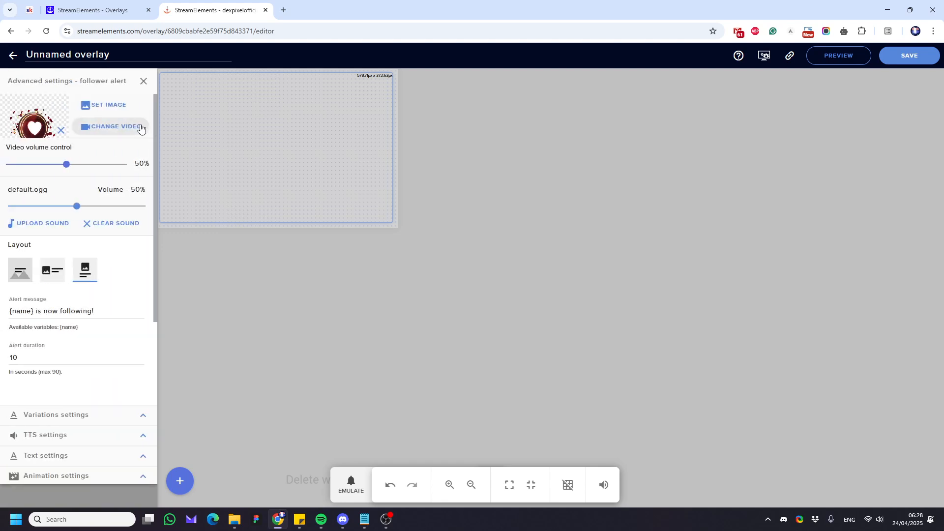
{"action": "left_click", "coordinate": [109, 129]}
{"action": "mouse_move", "coordinate": [166, 157]}
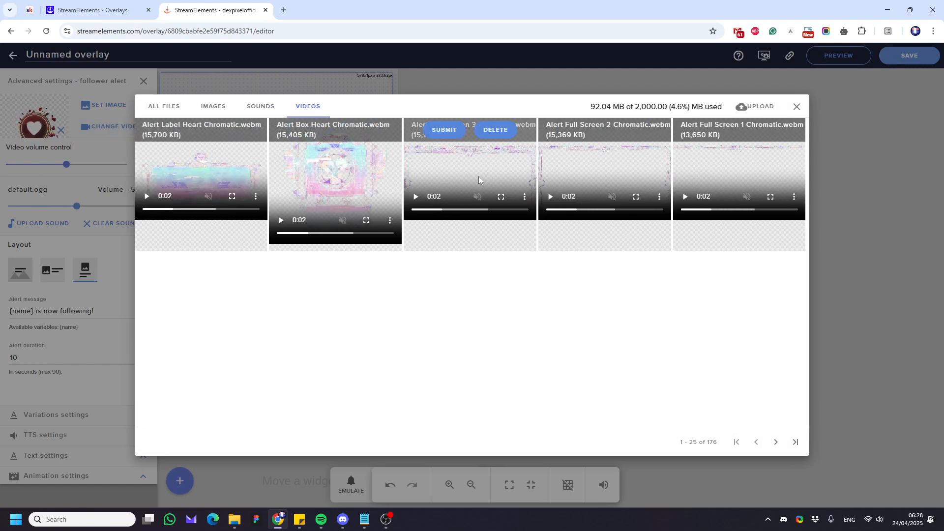
{"action": "left_click", "coordinate": [765, 109]}
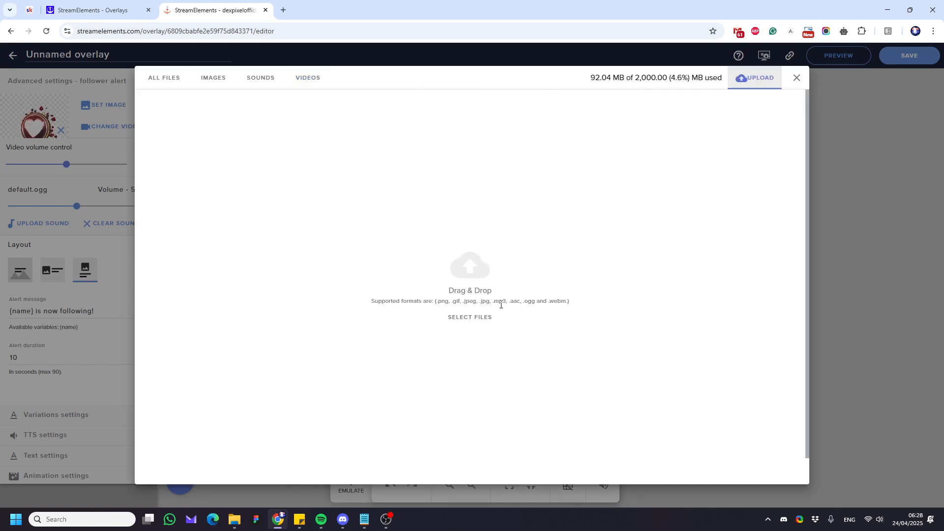
{"action": "left_click", "coordinate": [309, 81]}
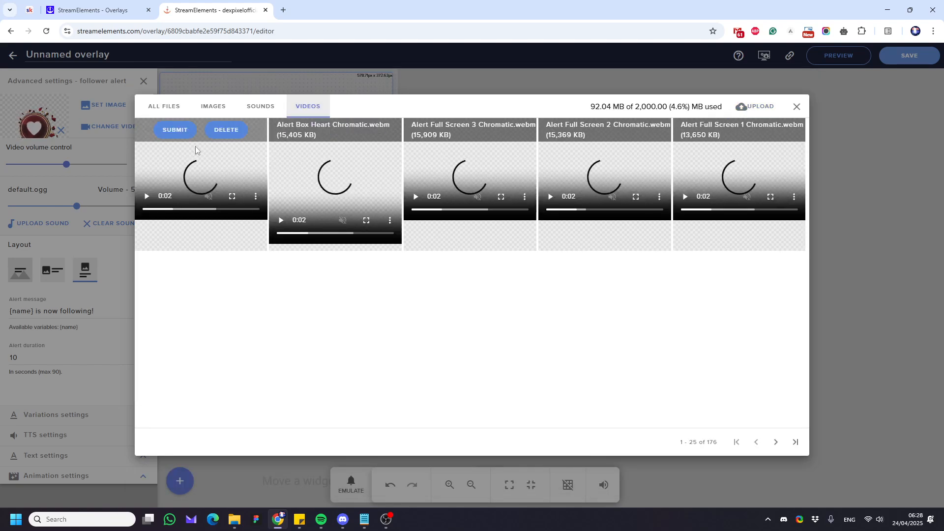
{"action": "mouse_move", "coordinate": [214, 182]}
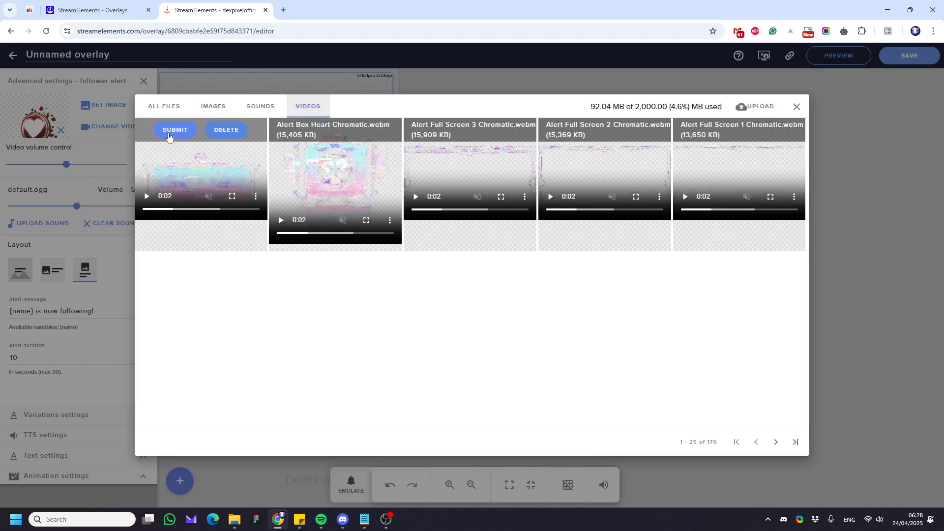
{"action": "left_click", "coordinate": [172, 131]}
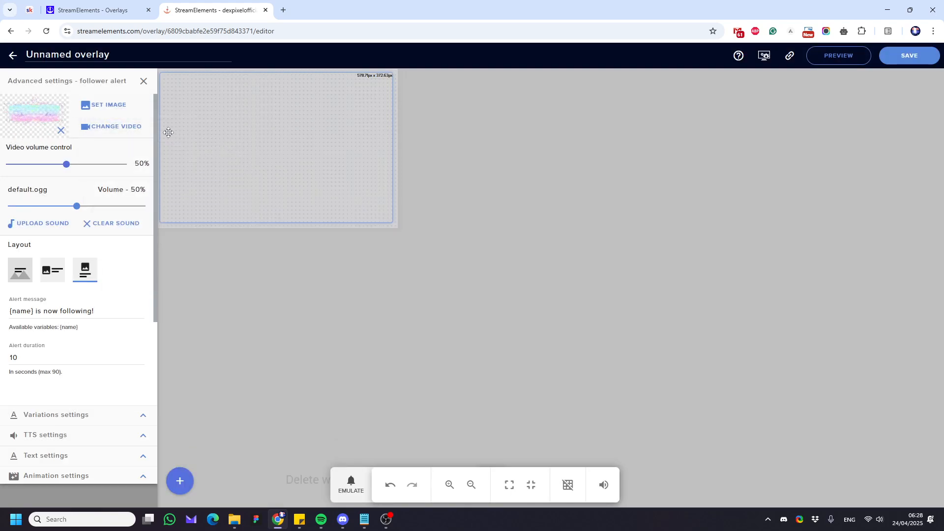
{"action": "left_click", "coordinate": [361, 478]}
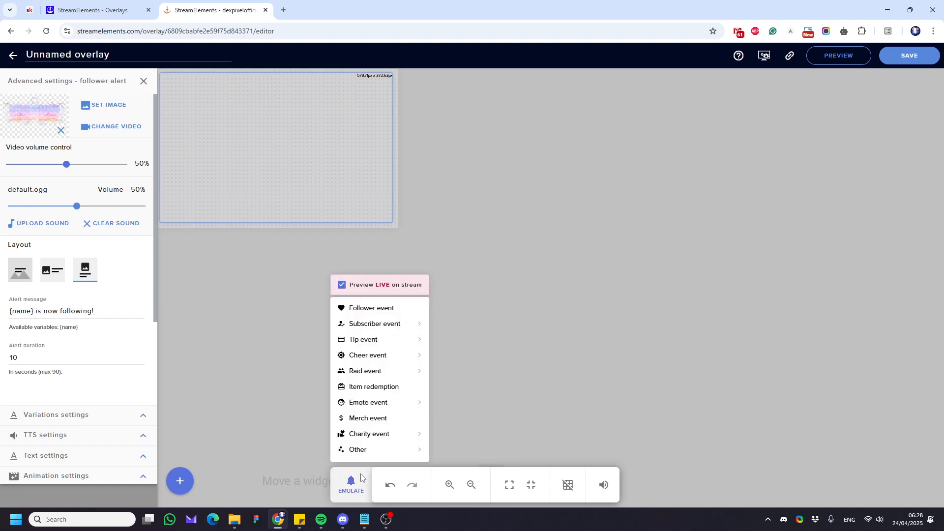
{"action": "left_click", "coordinate": [396, 314]}
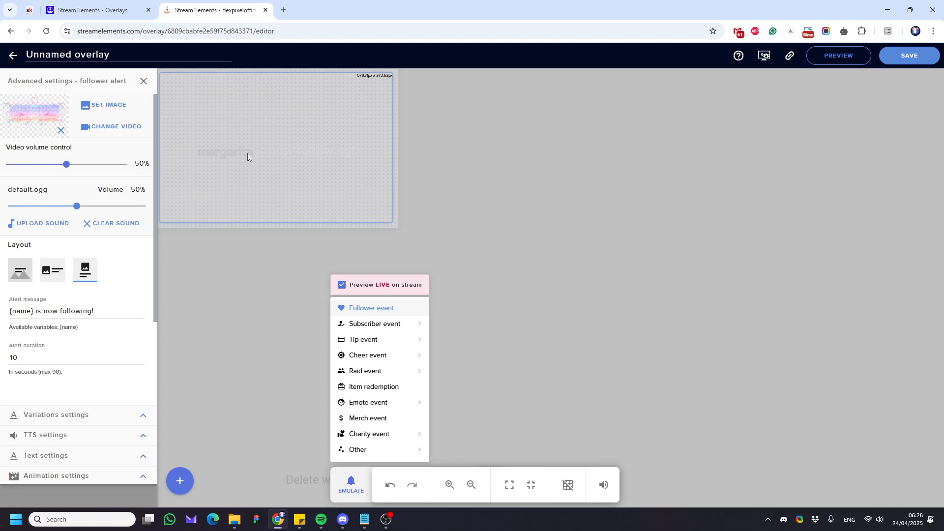
Rename the overlay to "Chromatic Label Alerts 600x400".
{"action": "left_click", "coordinate": [169, 52]}
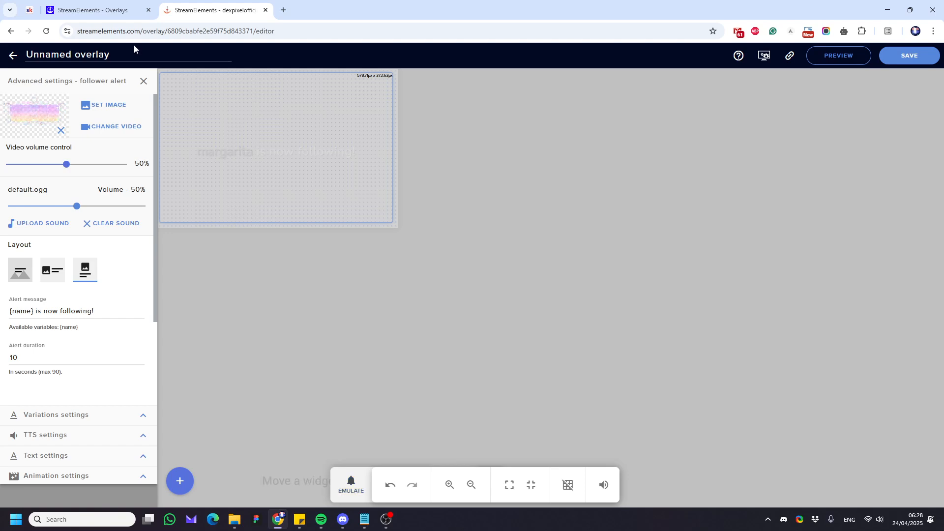
{"action": "left_click_drag", "start_coordinate": [122, 55], "coordinate": [15, 49]}
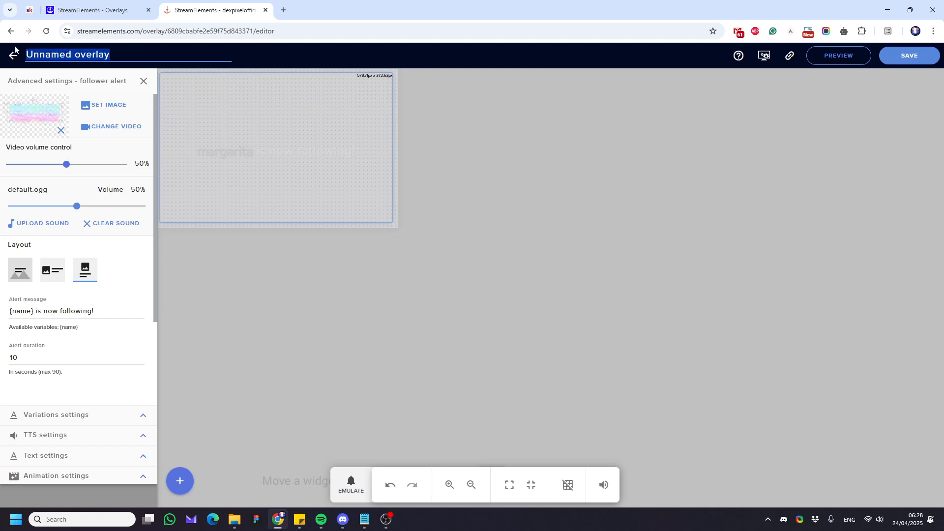
{"action": "type", "text": "Chromatic Label Alerts 600x600"}
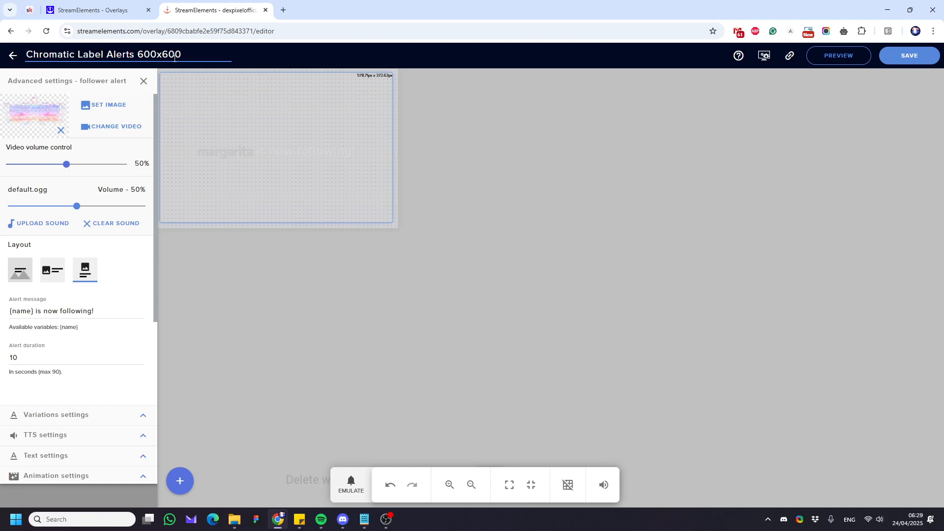
{"action": "key", "text": "BackSpace"}
{"action": "key", "text": "BackSpace"}
{"action": "key", "text": "BackSpace"}
{"action": "type", "text": "400"}
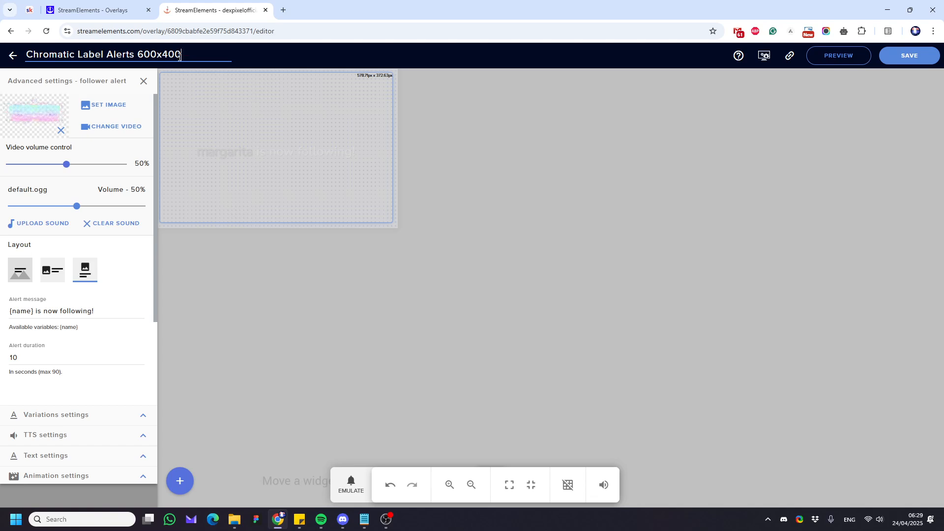
{"action": "left_click_drag", "start_coordinate": [180, 57], "coordinate": [139, 56]}
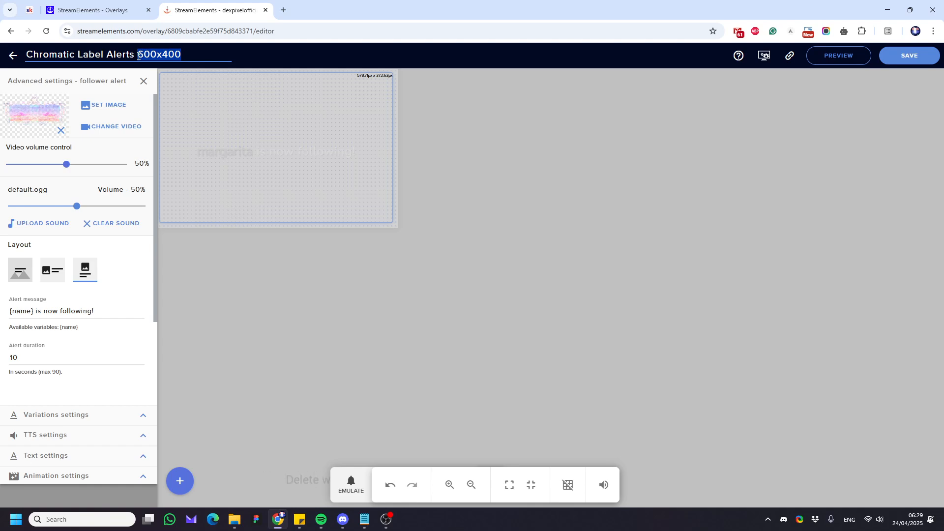
{"action": "left_click", "coordinate": [199, 57]}
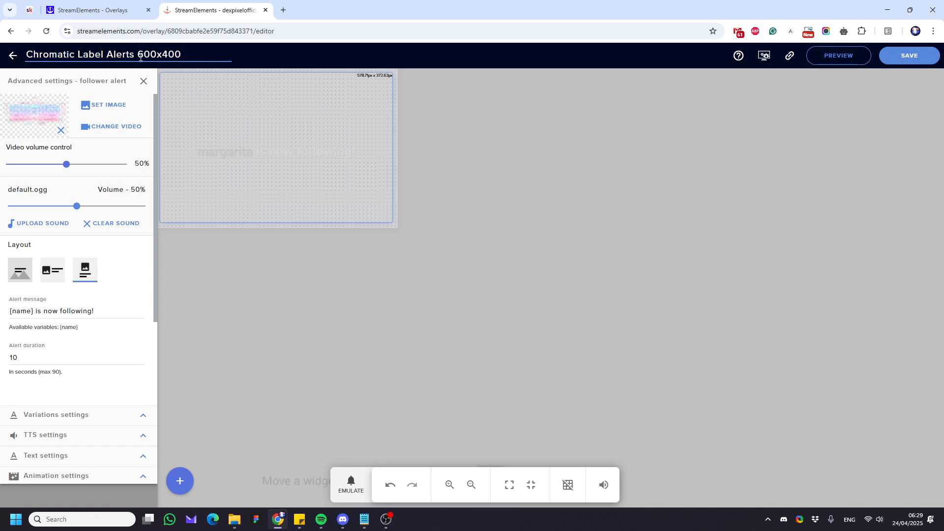
{"action": "left_click_drag", "start_coordinate": [145, 55], "coordinate": [197, 50]}
{"action": "left_click", "coordinate": [197, 49]}
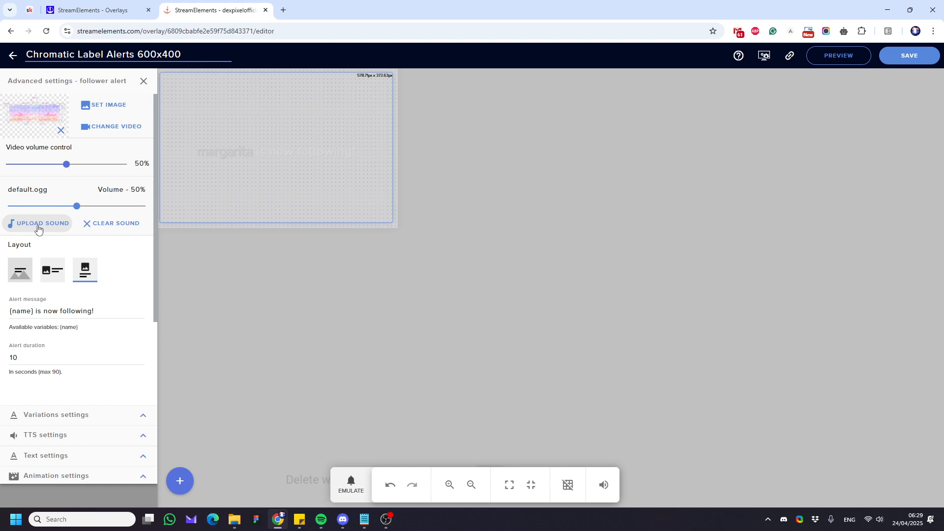
Choose the text-over-image layout for the follower alert and insert a line break after {name} in the alert message.
{"action": "left_click", "coordinate": [21, 273]}
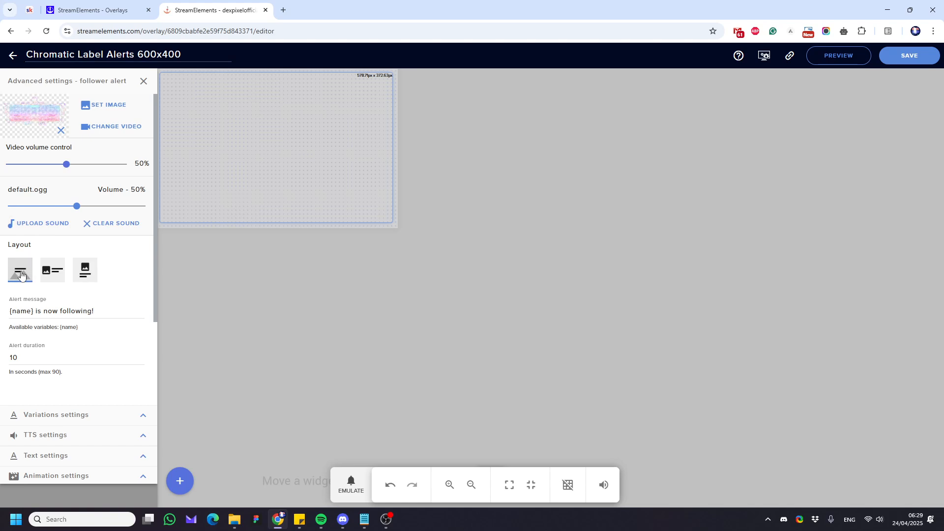
{"action": "left_click", "coordinate": [35, 309]}
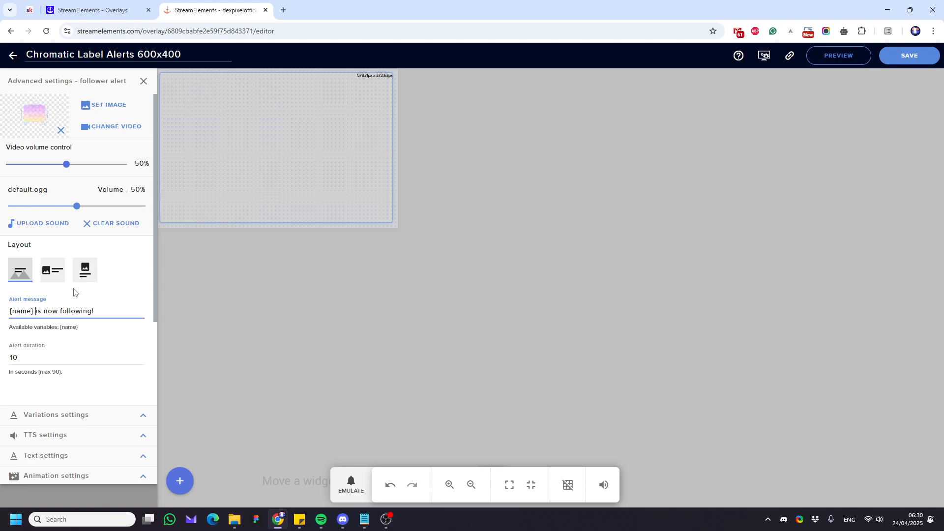
{"action": "key", "text": "Return"}
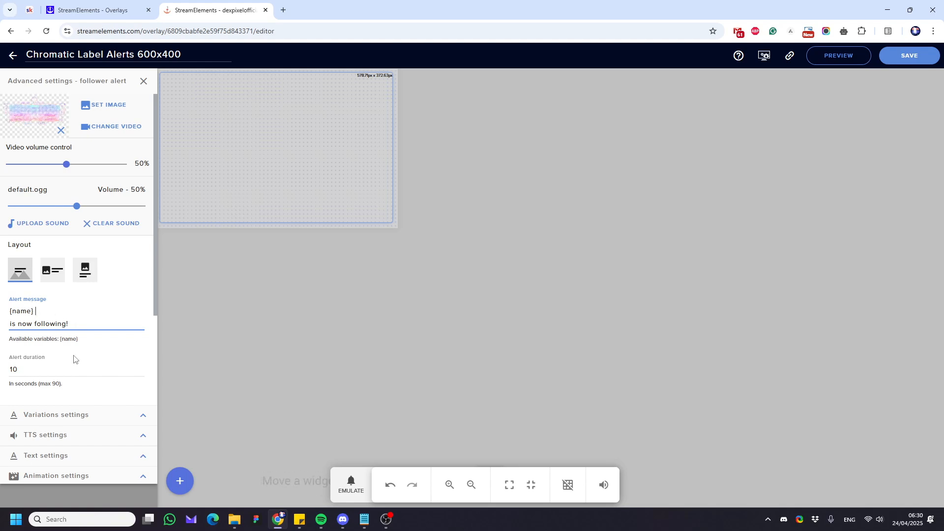
Set the follower alert's duration to 8 seconds and emulate a follower event to check it.
{"action": "left_click", "coordinate": [140, 372]}
{"action": "left_click", "coordinate": [140, 372]}
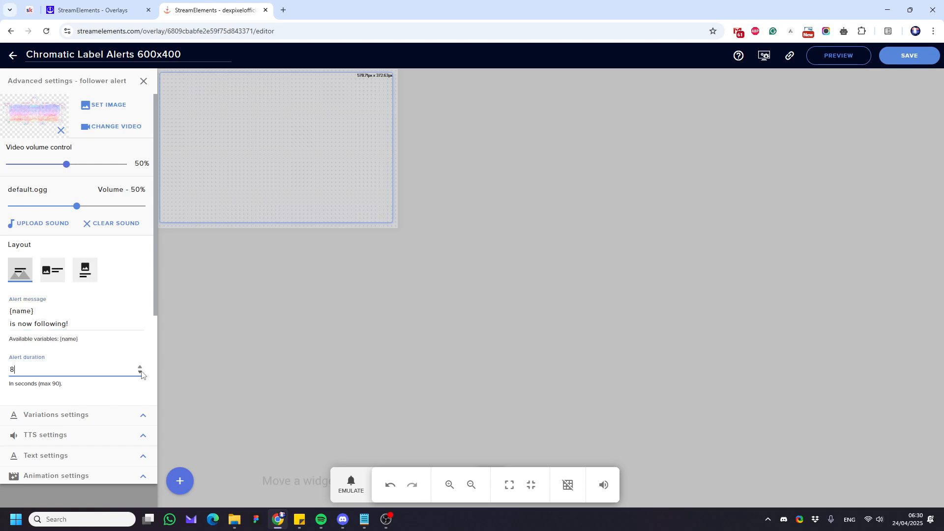
{"action": "left_click", "coordinate": [351, 485]}
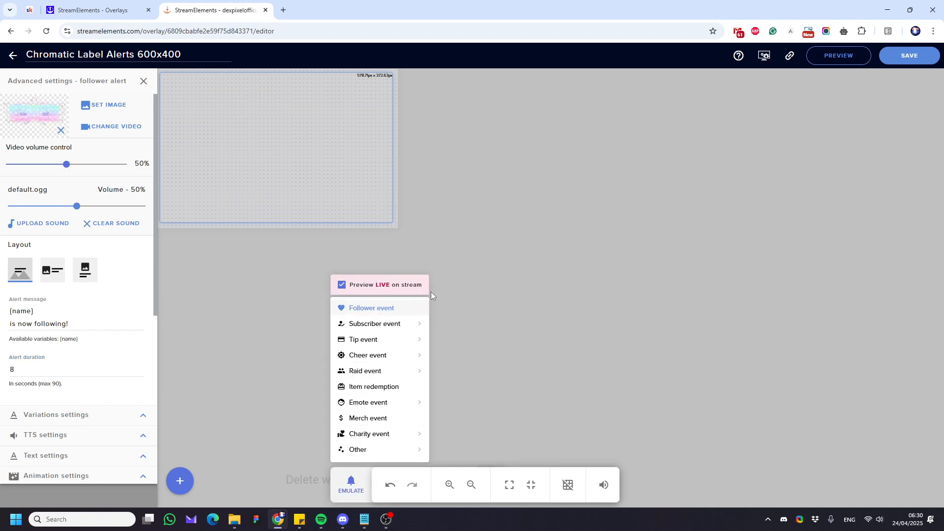
{"action": "left_click", "coordinate": [500, 273]}
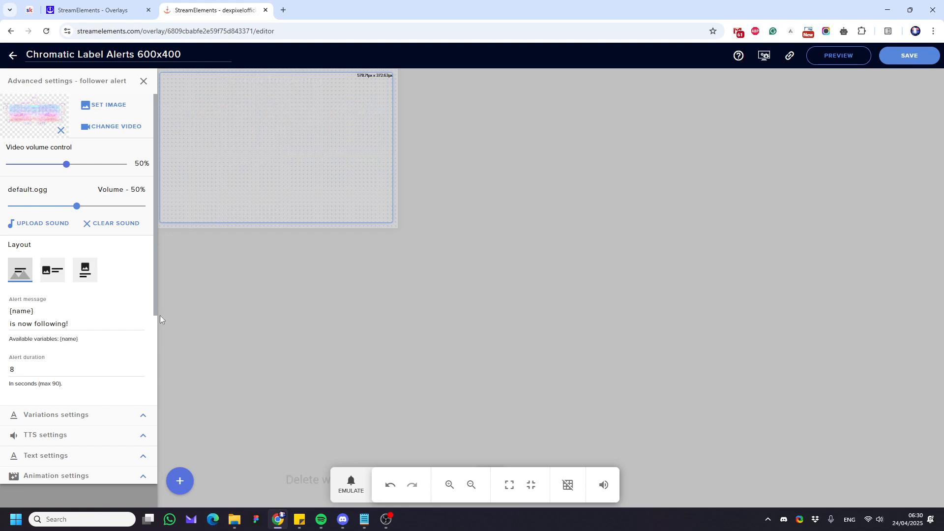
Change the font of the follower alert's text to Orbitron.
{"action": "left_click", "coordinate": [141, 457]}
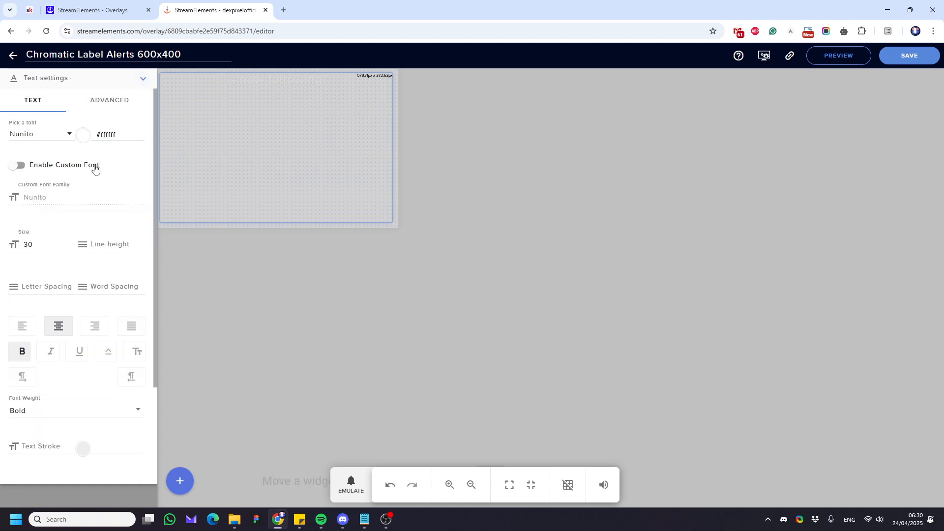
{"action": "left_click", "coordinate": [40, 135]}
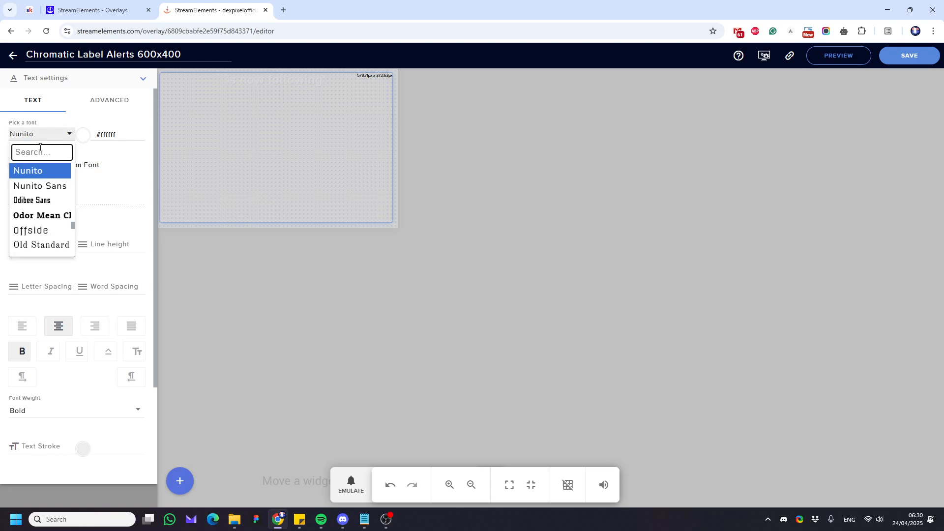
{"action": "type", "text": "orb"}
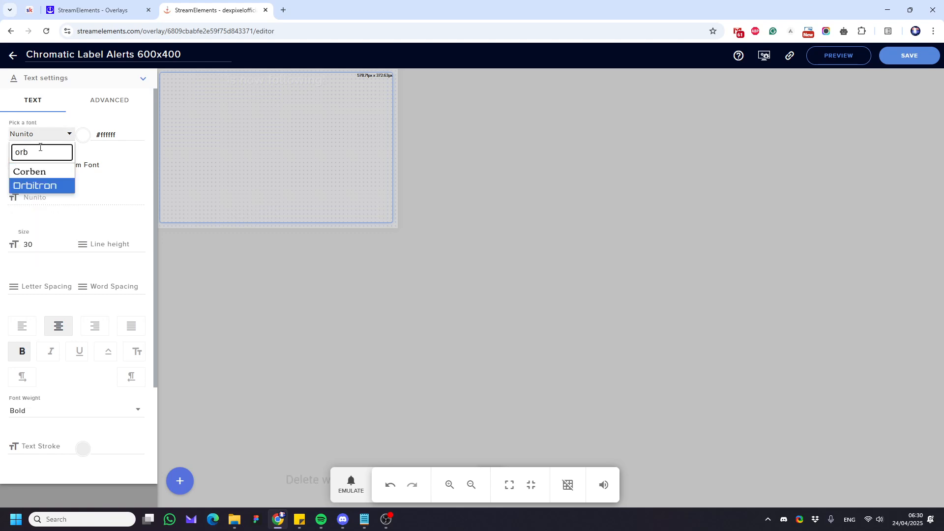
{"action": "left_click", "coordinate": [37, 187]}
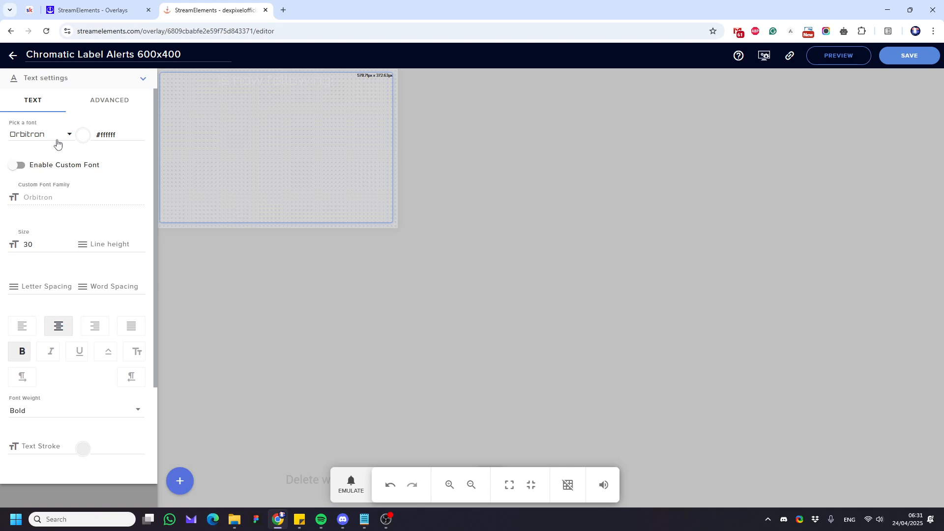
Set the alert text's size to 25 and line height to 1, and turn off bold.
{"action": "double_click", "coordinate": [25, 250]}
{"action": "type", "text": "25"}
{"action": "left_click", "coordinate": [109, 247]}
{"action": "type", "text": "1"}
{"action": "left_click", "coordinate": [25, 355]}
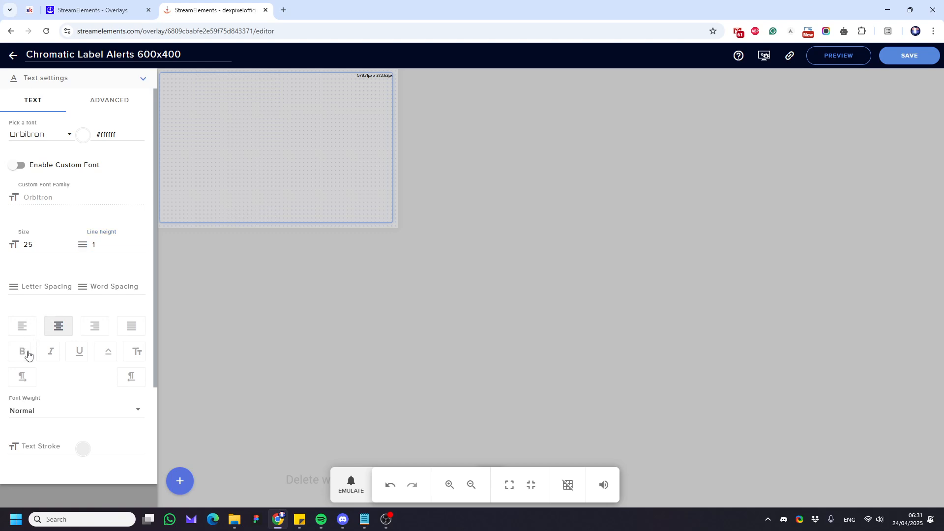
Set the highlight colour of the follower alert's text to white in the advanced text settings.
{"action": "scroll", "coordinate": [29, 421], "scroll_direction": "down", "scroll_amount": 1}
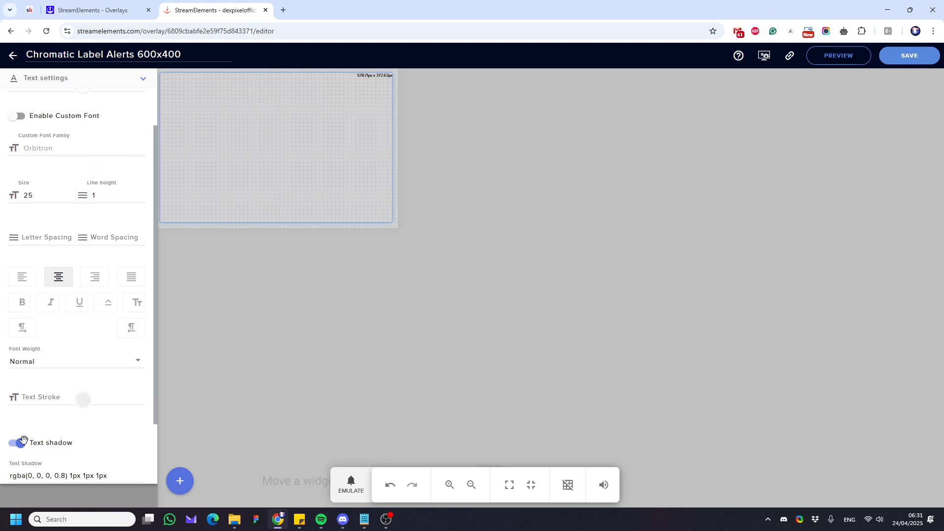
{"action": "scroll", "coordinate": [66, 420], "scroll_direction": "up", "scroll_amount": 1}
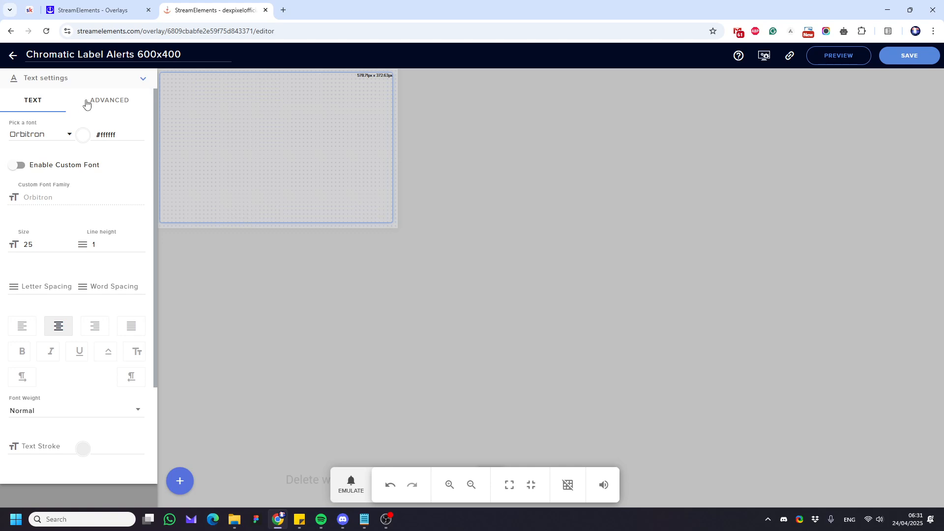
{"action": "left_click", "coordinate": [108, 102]}
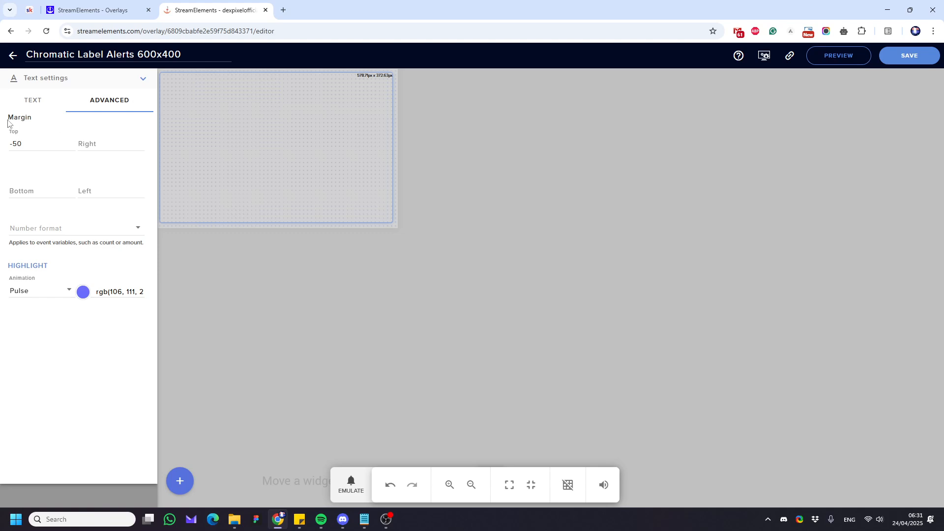
{"action": "left_click", "coordinate": [83, 293]}
{"action": "left_click", "coordinate": [74, 308]}
{"action": "left_click_drag", "start_coordinate": [74, 308], "coordinate": [52, 300]}
{"action": "left_click", "coordinate": [19, 332]}
Try a top margin of 200 for the alert text, change it to 150, and emulate a follower event.
{"action": "left_click_drag", "start_coordinate": [24, 142], "coordinate": [2, 148]}
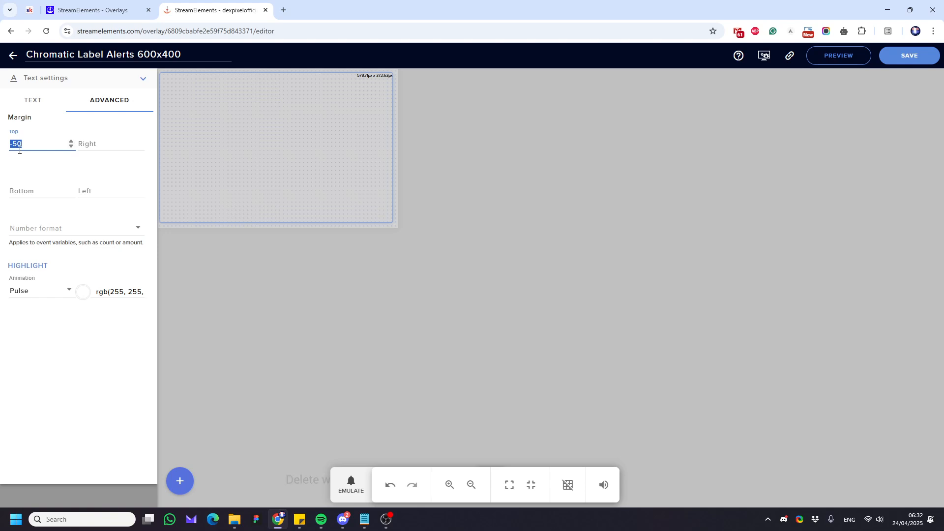
{"action": "type", "text": "200"}
{"action": "left_click_drag", "start_coordinate": [48, 140], "coordinate": [8, 142]}
{"action": "type", "text": "150"}
{"action": "left_click", "coordinate": [349, 478]}
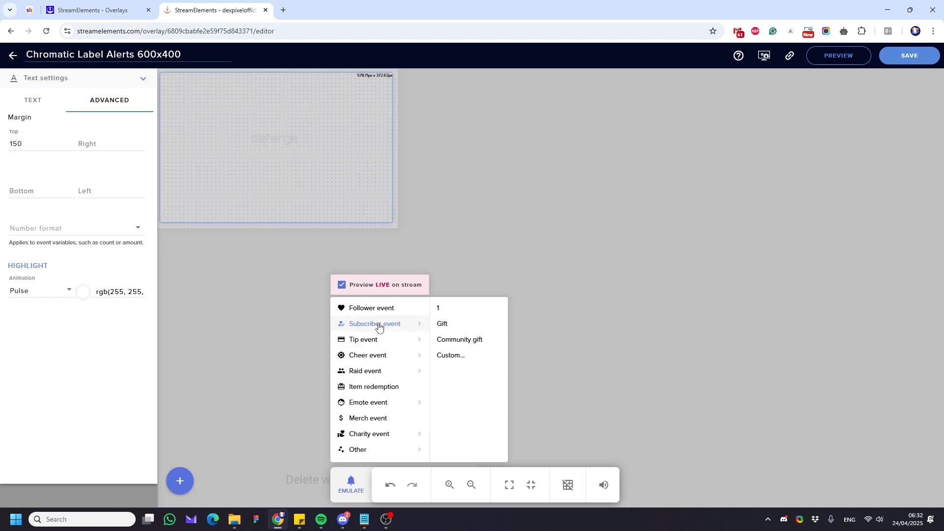
{"action": "left_click", "coordinate": [348, 309]}
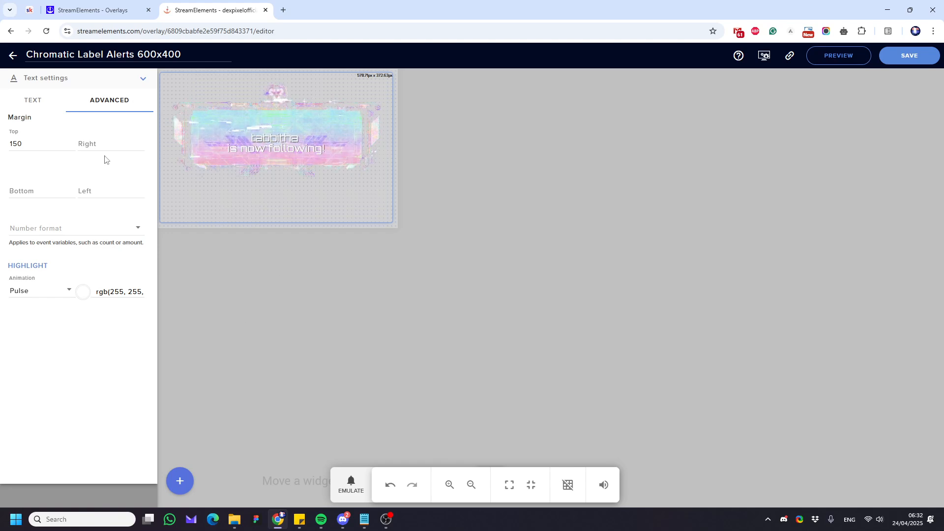
Lower the alert text's top margin stepwise to 140 and emulate an event to check the text position.
{"action": "left_click", "coordinate": [72, 147]}
{"action": "left_click", "coordinate": [72, 146]}
{"action": "left_click", "coordinate": [72, 146]}
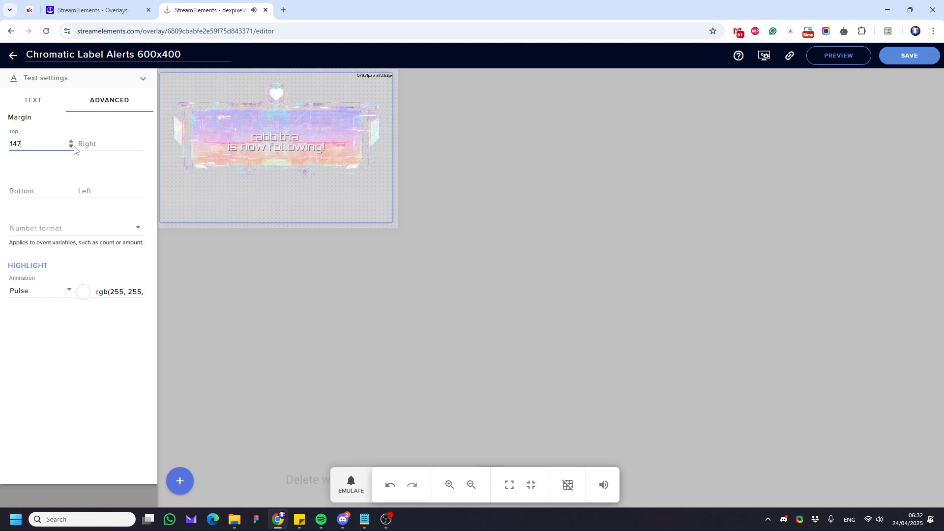
{"action": "left_click", "coordinate": [72, 146]}
{"action": "left_click", "coordinate": [72, 147]}
{"action": "left_click", "coordinate": [71, 146]}
{"action": "left_click", "coordinate": [71, 146]}
{"action": "left_click", "coordinate": [71, 146]}
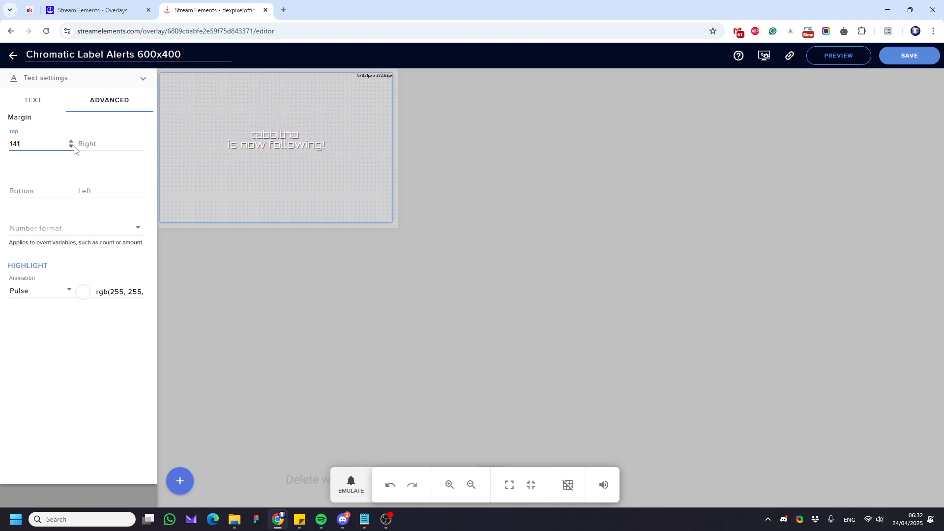
{"action": "left_click", "coordinate": [71, 146]}
{"action": "left_click", "coordinate": [72, 146]}
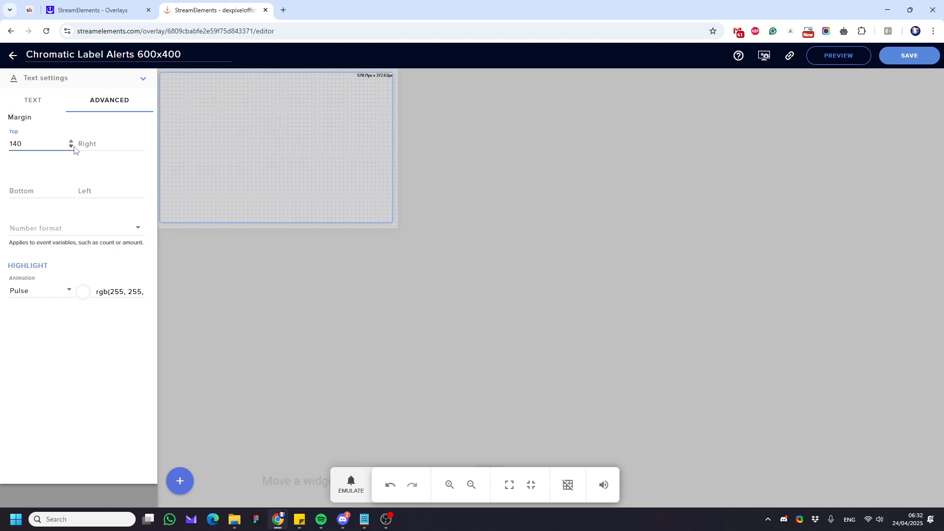
{"action": "left_click", "coordinate": [351, 482]}
Turn off the alert text's shadow and emulate a follower event to check it.
{"action": "left_click", "coordinate": [39, 101]}
{"action": "scroll", "coordinate": [70, 368], "scroll_direction": "down", "scroll_amount": 3}
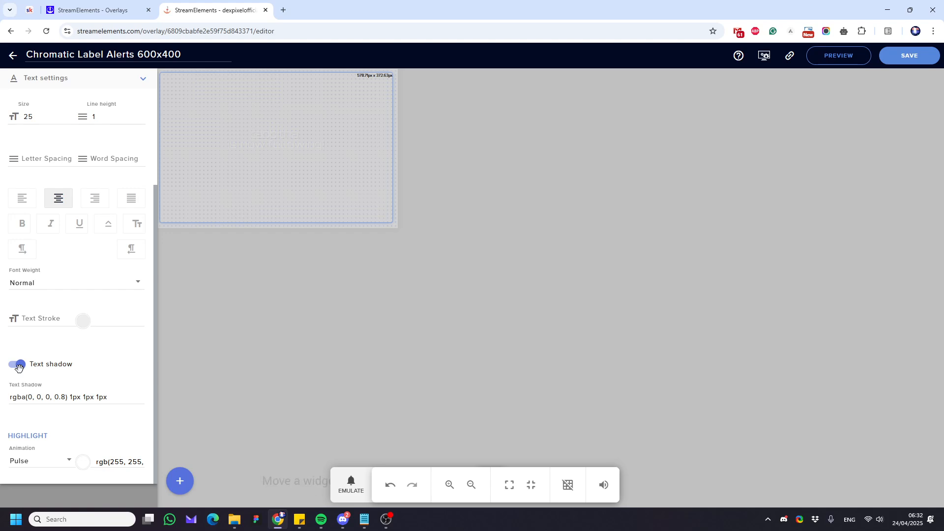
{"action": "left_click", "coordinate": [18, 367]}
{"action": "scroll", "coordinate": [123, 197], "scroll_direction": "up", "scroll_amount": 2}
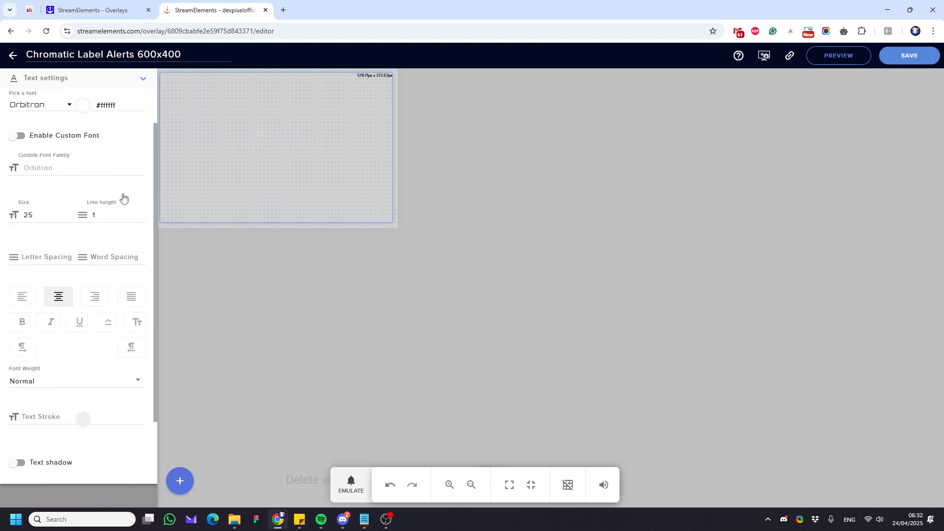
{"action": "scroll", "coordinate": [122, 197], "scroll_direction": "up", "scroll_amount": 1}
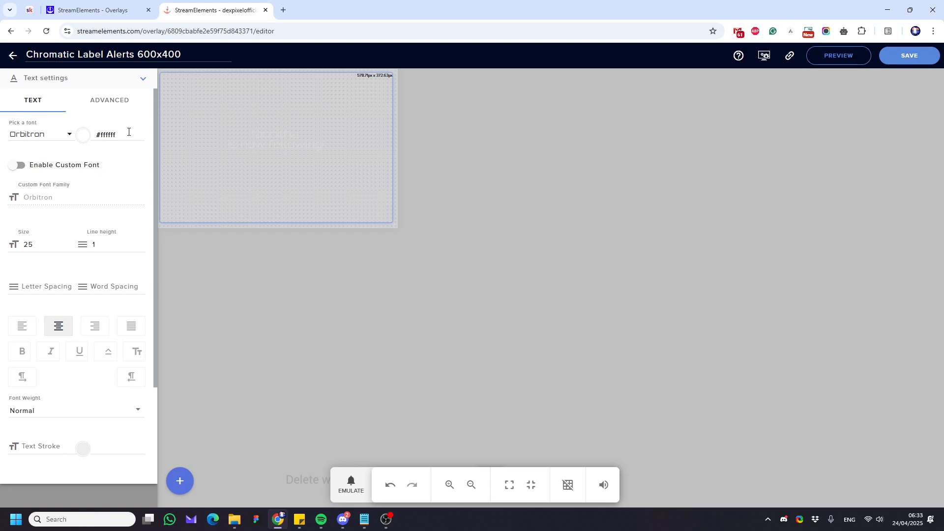
{"action": "left_click", "coordinate": [113, 104]}
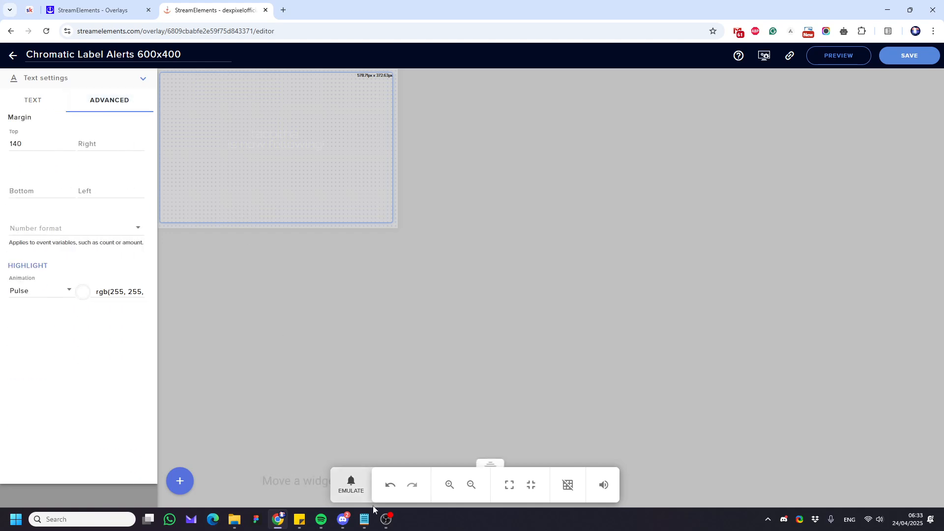
{"action": "left_click", "coordinate": [367, 488]}
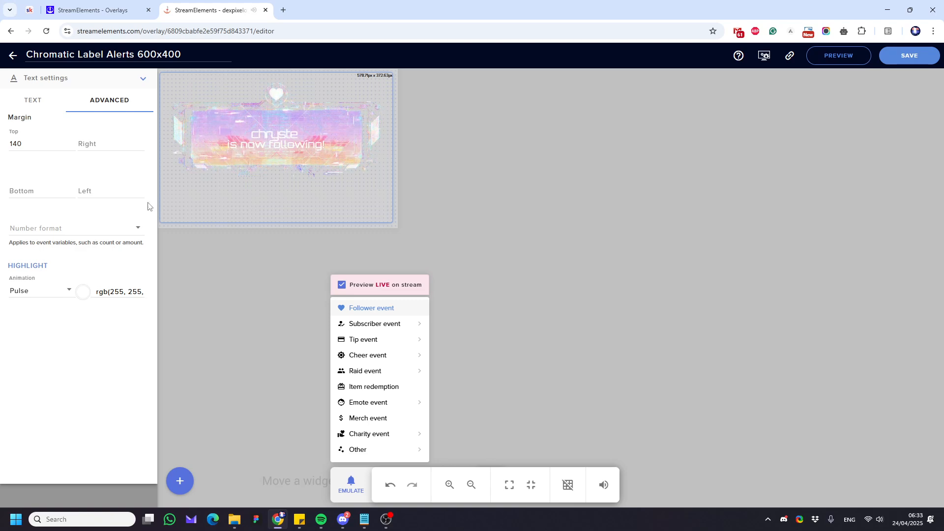
Change the text's highlight colour to a blue-violet, rgb(100, 106, 255), and emulate a follower event.
{"action": "left_click", "coordinate": [83, 295]}
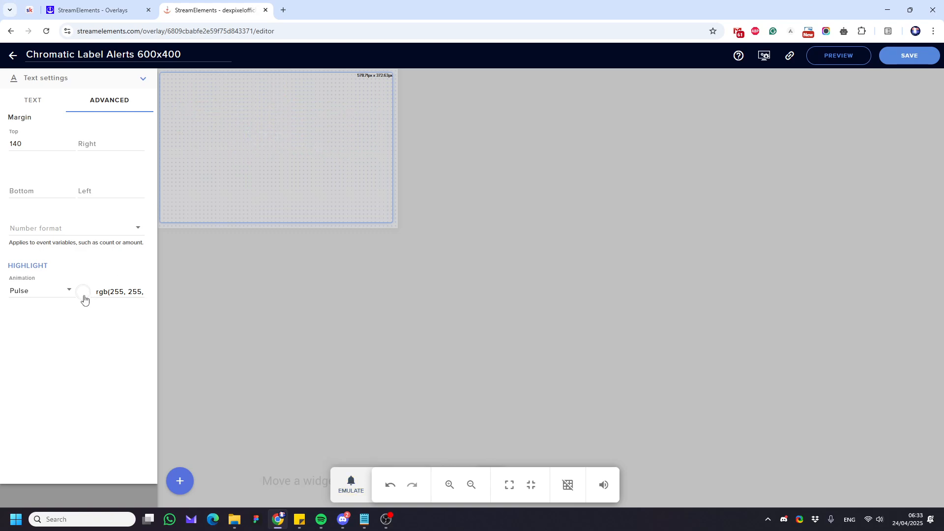
{"action": "left_click", "coordinate": [84, 294]}
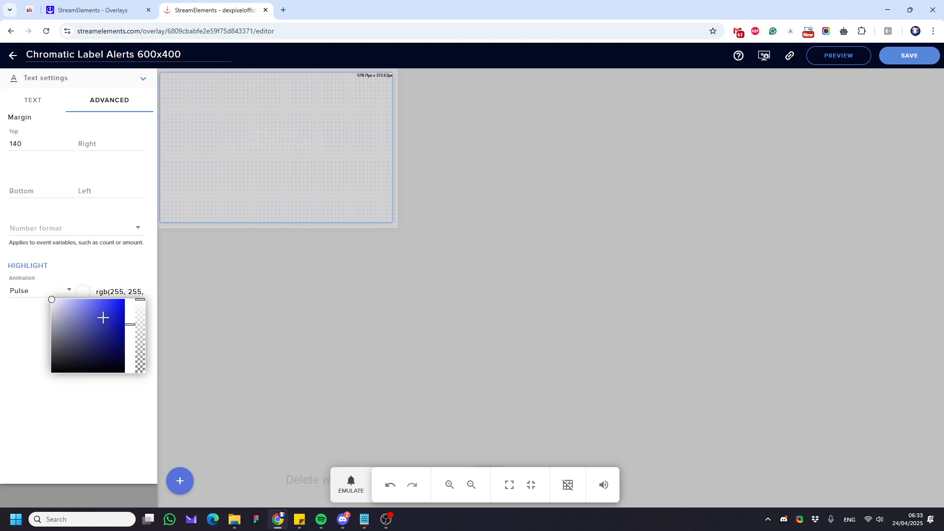
{"action": "mouse_move", "coordinate": [101, 316]}
{"action": "left_mouse_down"}
{"action": "mouse_move", "coordinate": [110, 310]}
{"action": "mouse_move", "coordinate": [96, 299]}
{"action": "left_mouse_up"}
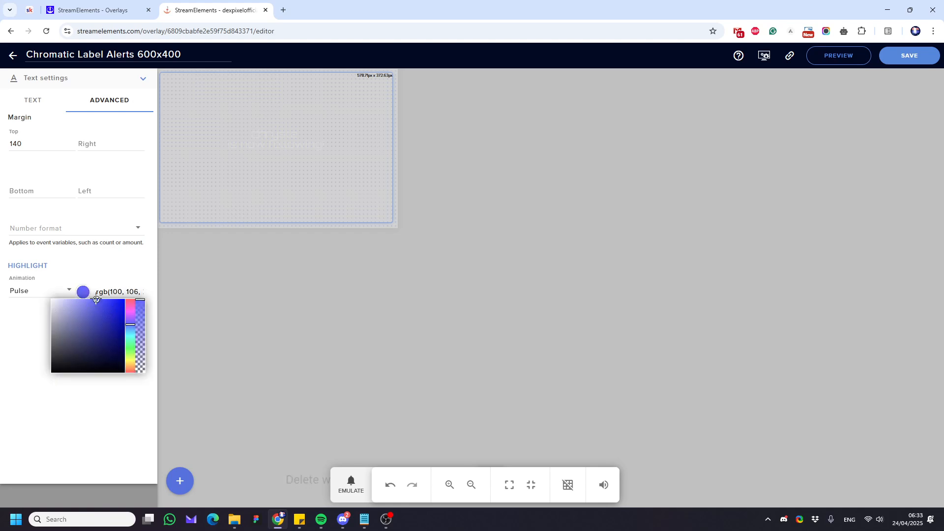
{"action": "left_click", "coordinate": [91, 404]}
{"action": "left_click", "coordinate": [352, 484]}
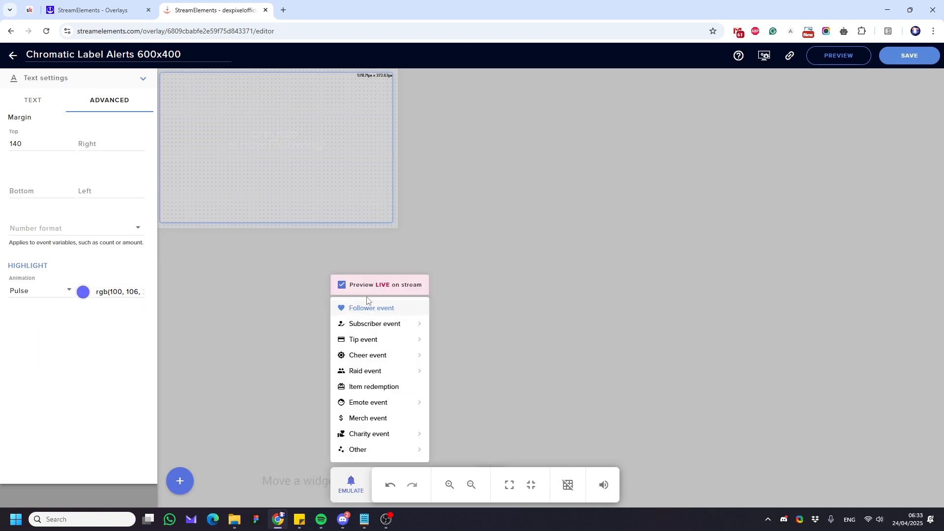
{"action": "left_click", "coordinate": [369, 308]}
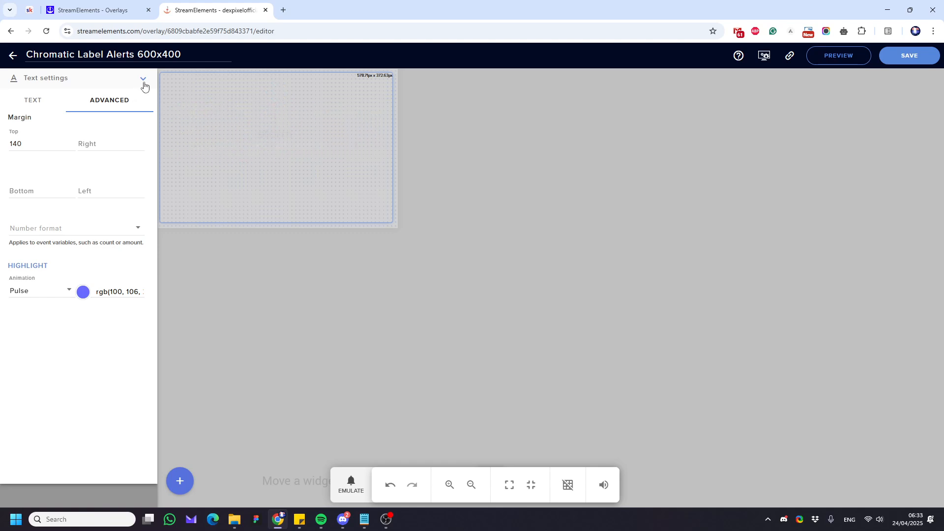
Copy the highlight colour rgb(100, 106, 255) to the main colour of the alert text and emulate a follower event.
{"action": "left_click", "coordinate": [116, 292]}
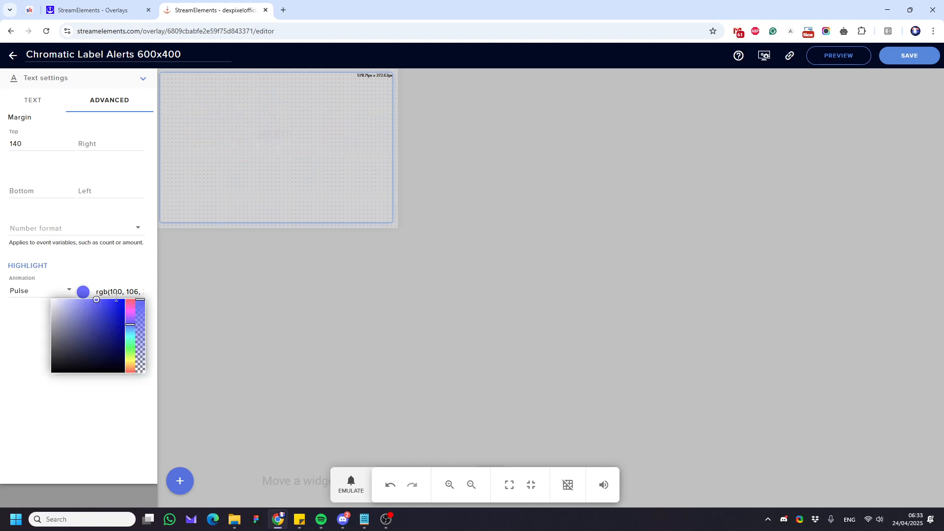
{"action": "key", "text": "ctrl+a"}
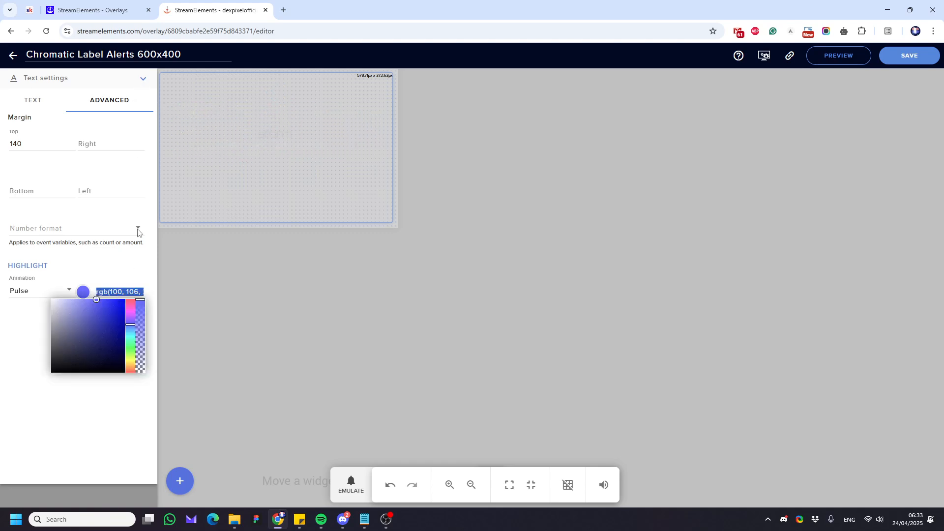
{"action": "left_click", "coordinate": [143, 80]}
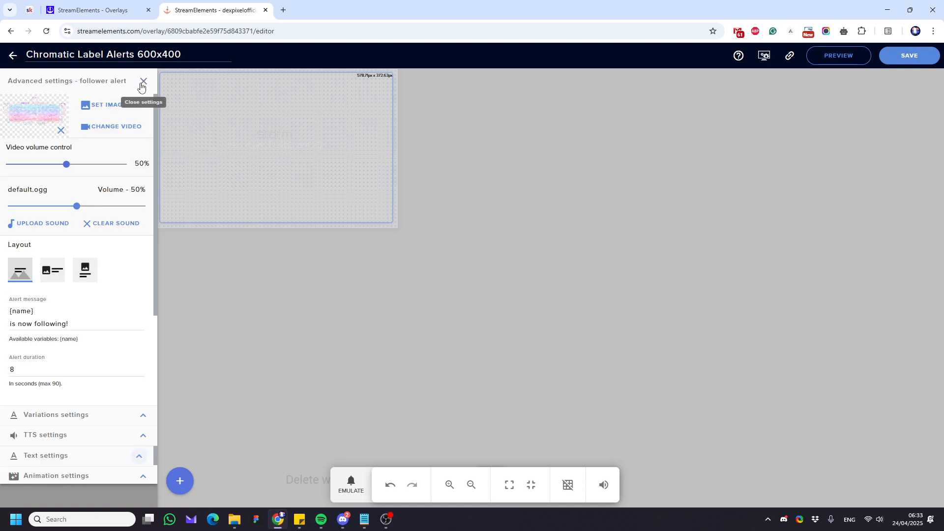
{"action": "left_click", "coordinate": [143, 456]}
{"action": "left_click", "coordinate": [38, 99]}
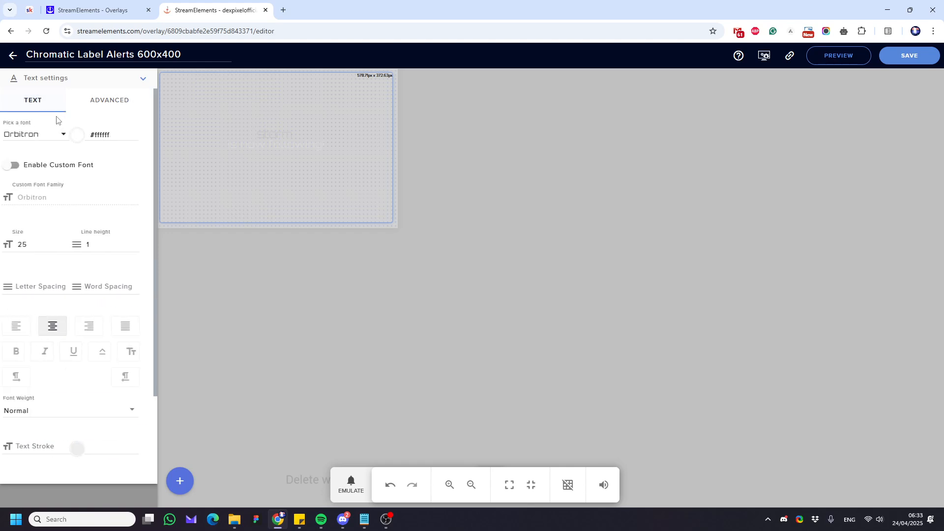
{"action": "left_click", "coordinate": [103, 134]}
{"action": "key", "text": "ctrl+a"}
{"action": "type", "text": "rgb(100, 106, 255)"}
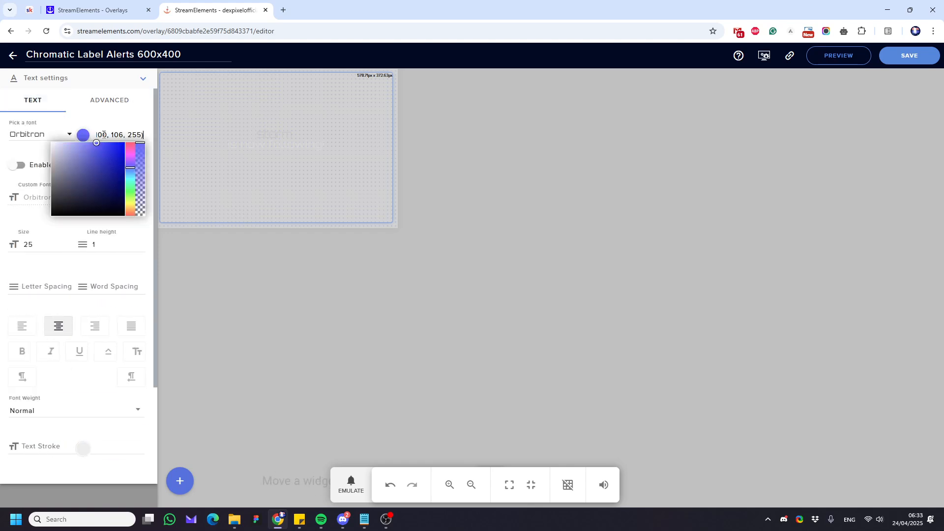
{"action": "left_click", "coordinate": [351, 484]}
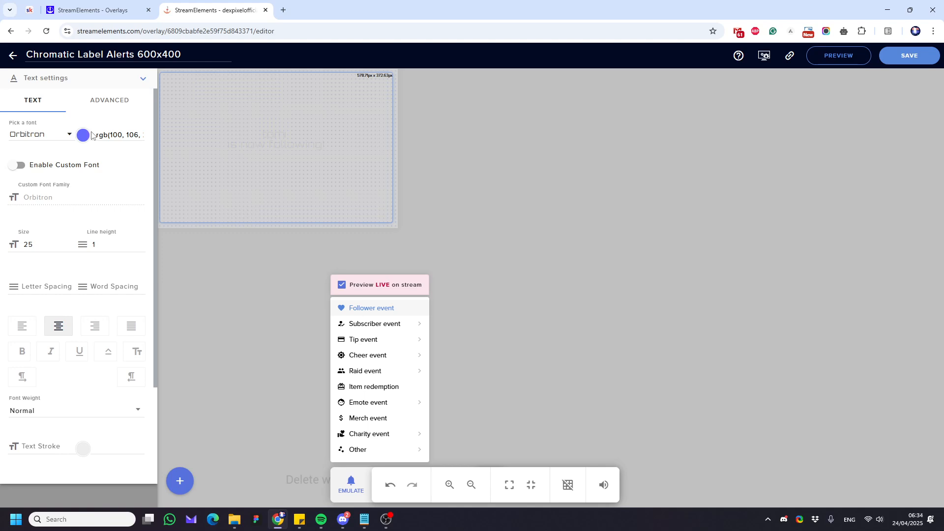
{"action": "left_click", "coordinate": [126, 102]}
{"action": "left_click", "coordinate": [126, 101]}
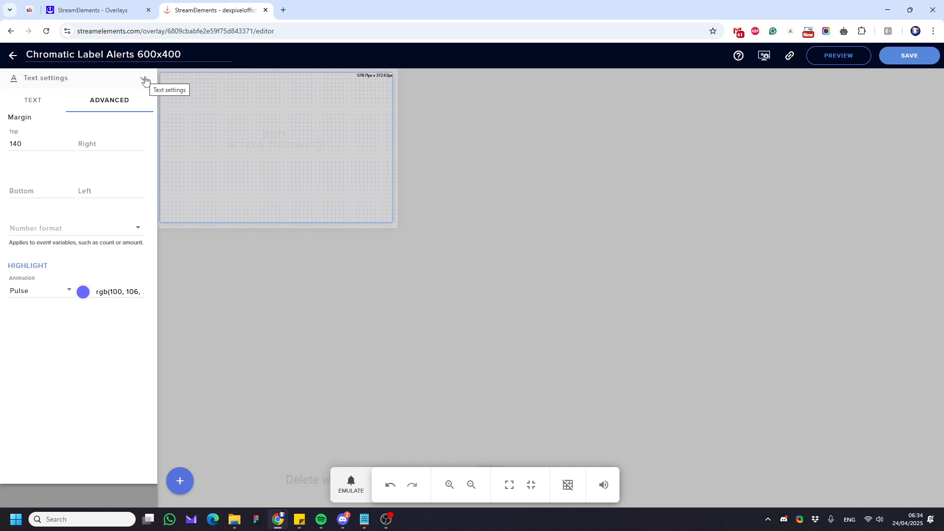
{"action": "left_click_drag", "start_coordinate": [29, 143], "coordinate": [13, 148]}
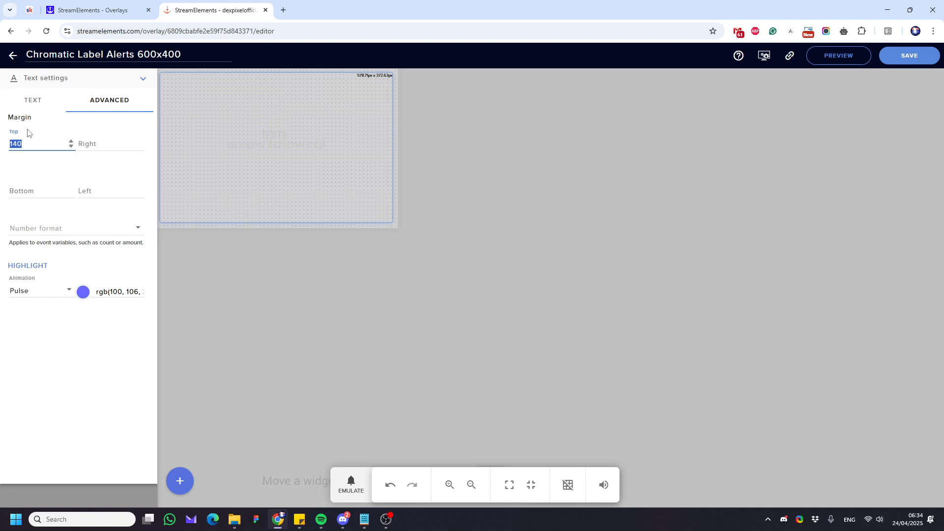
Set the follower alert's text enter animation to Fade In and its text exit animation to Fade Out.
{"action": "left_click", "coordinate": [140, 79]}
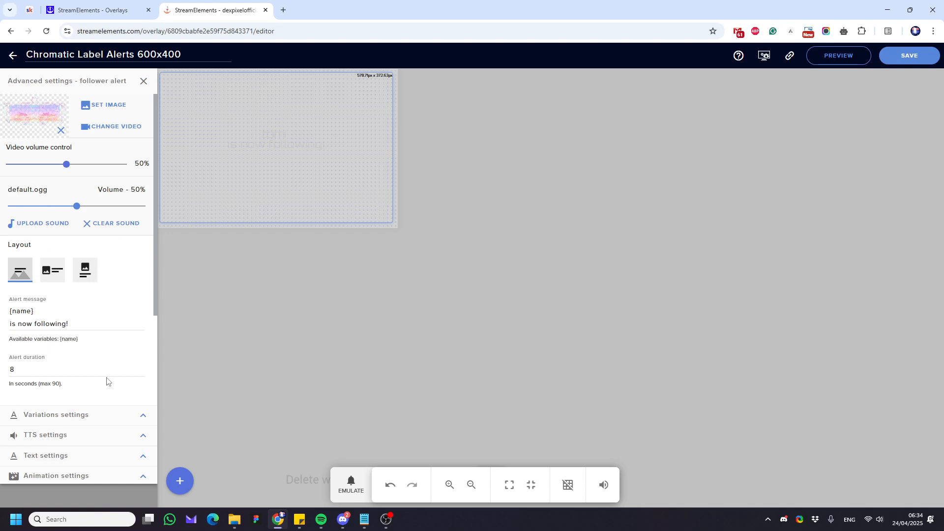
{"action": "left_click", "coordinate": [149, 479]}
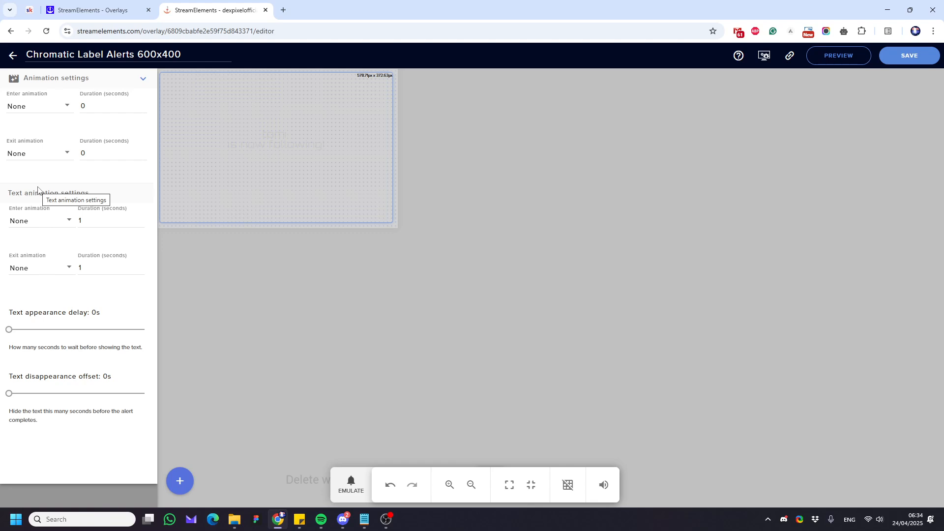
{"action": "left_click", "coordinate": [31, 224]}
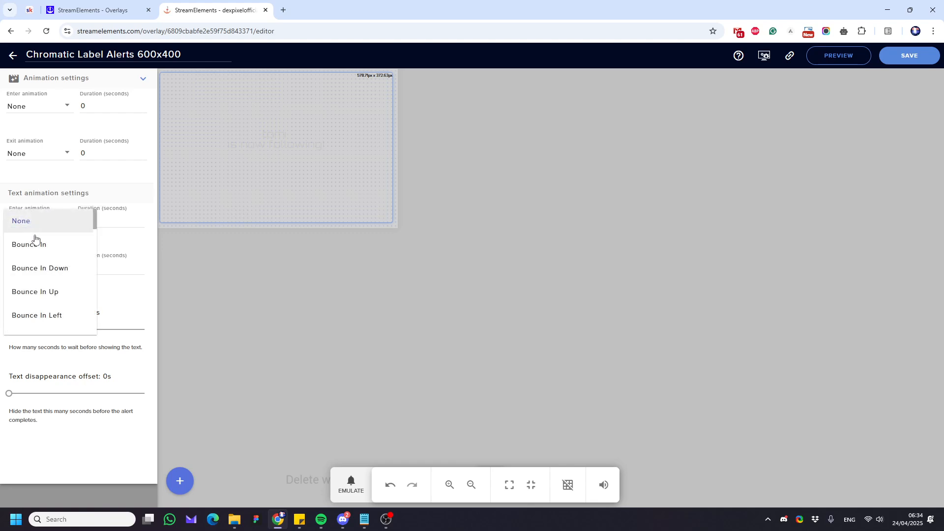
{"action": "scroll", "coordinate": [48, 307], "scroll_direction": "down", "scroll_amount": 1}
{"action": "left_click", "coordinate": [37, 312]}
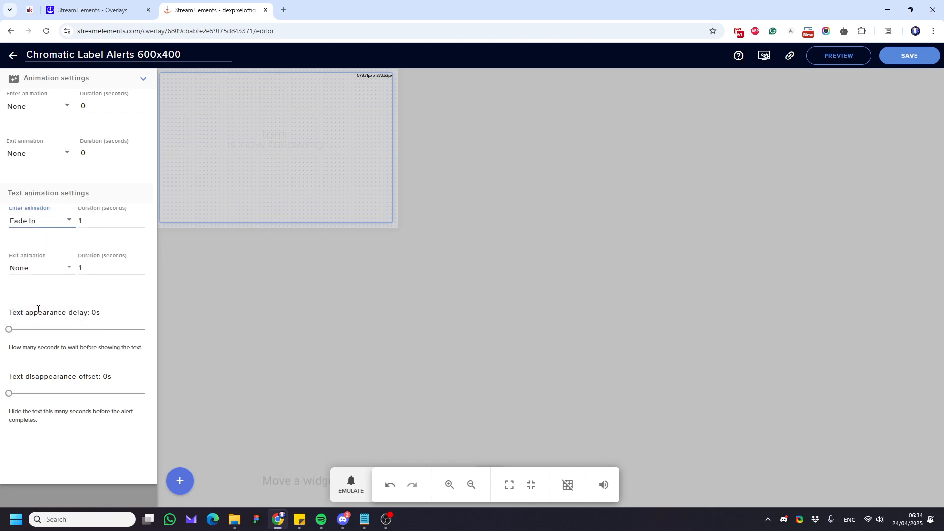
{"action": "left_click", "coordinate": [20, 269]}
{"action": "scroll", "coordinate": [32, 299], "scroll_direction": "down", "scroll_amount": 1}
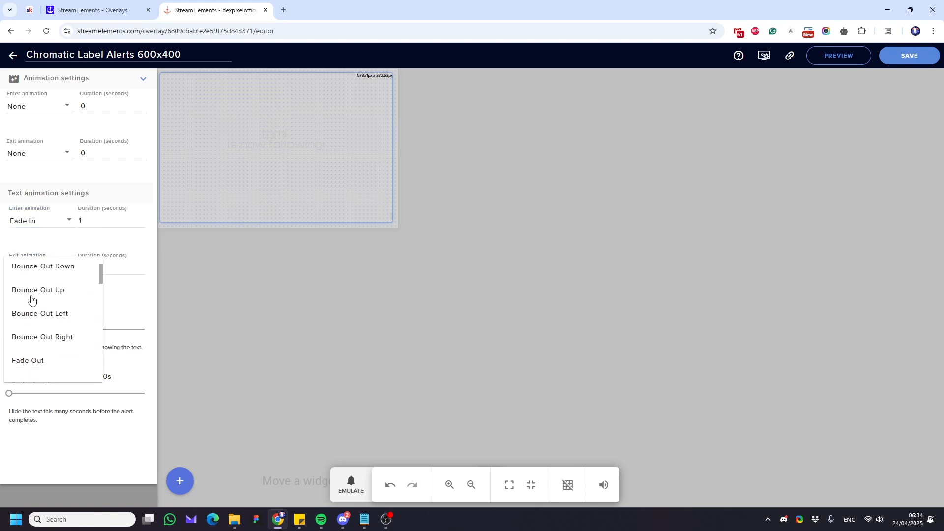
{"action": "left_click", "coordinate": [42, 355]}
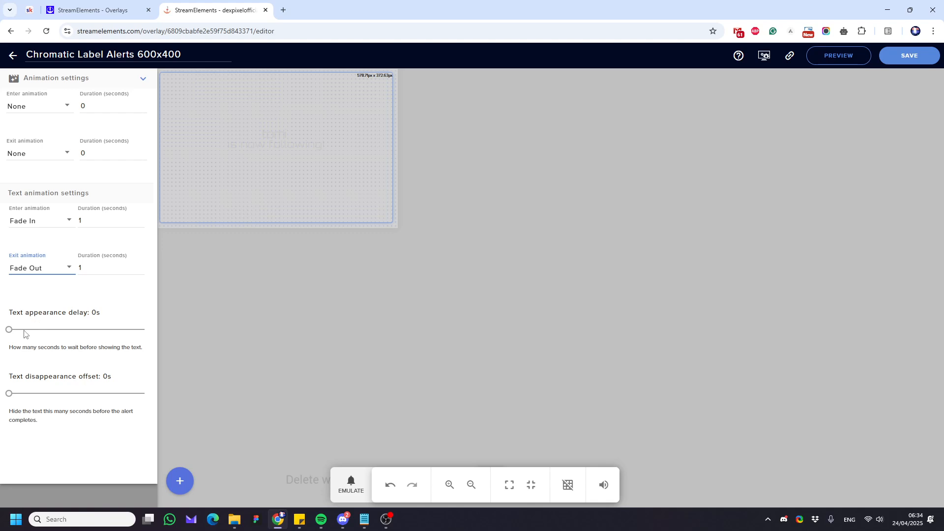
Set the follower alert's text appearance delay and text disappearance offset to 0.5 s each, and emulate a follower event.
{"action": "left_click_drag", "start_coordinate": [20, 330], "coordinate": [19, 332]}
{"action": "left_click_drag", "start_coordinate": [19, 334], "coordinate": [17, 333]}
{"action": "left_click", "coordinate": [9, 395]}
{"action": "left_click_drag", "start_coordinate": [8, 393], "coordinate": [19, 395]}
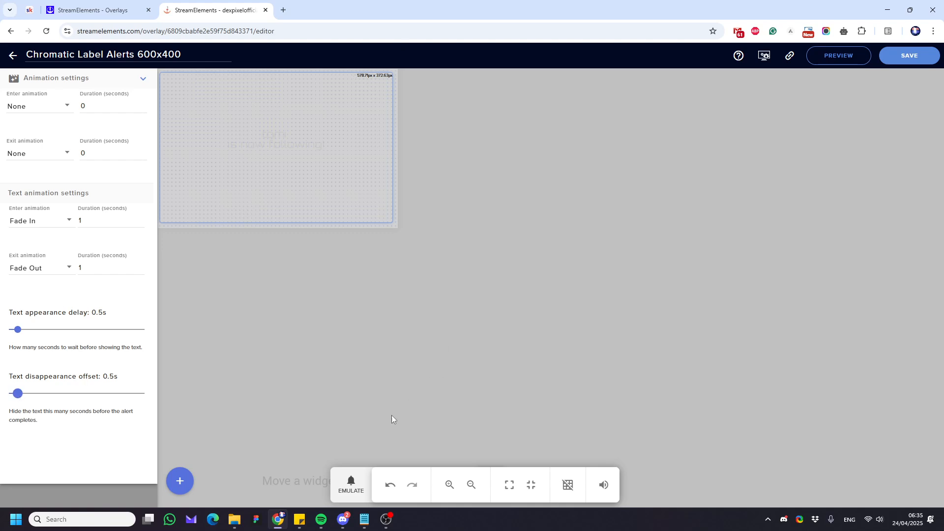
{"action": "left_click", "coordinate": [350, 492]}
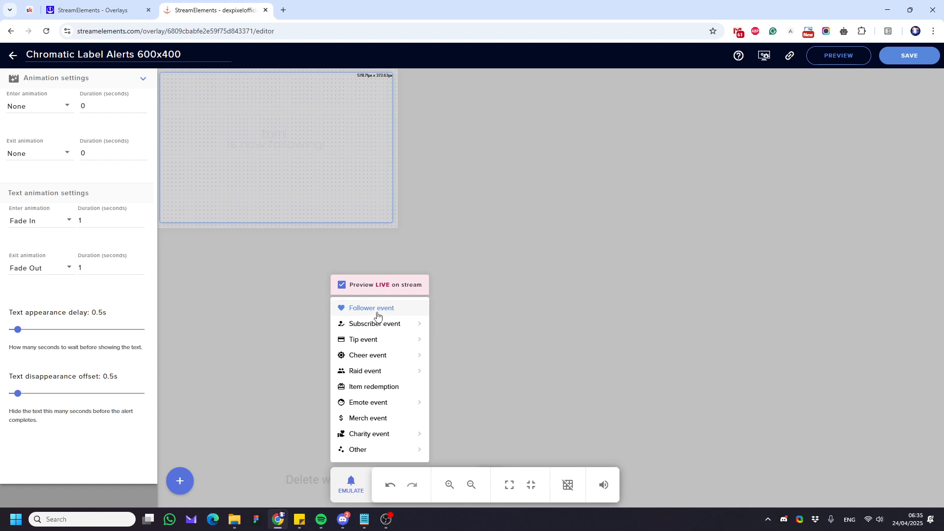
{"action": "left_click", "coordinate": [267, 328]}
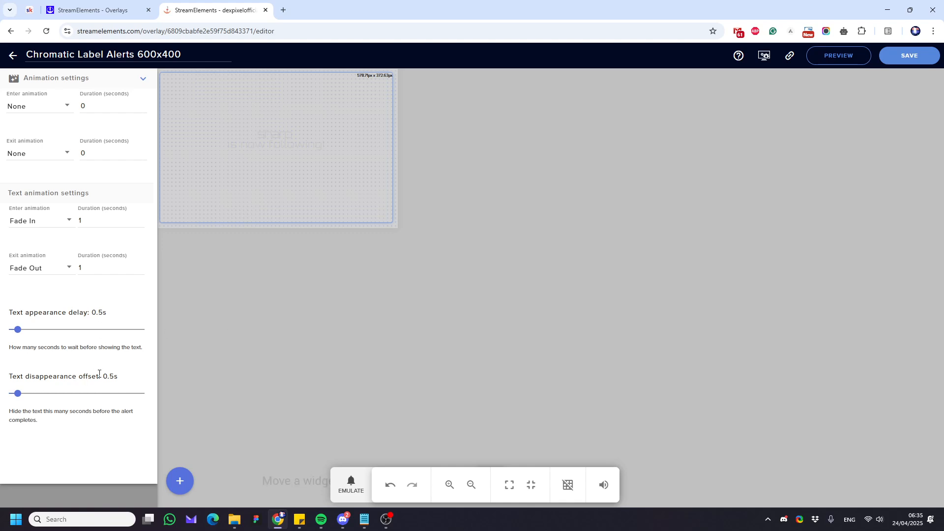
{"action": "left_click", "coordinate": [144, 82]}
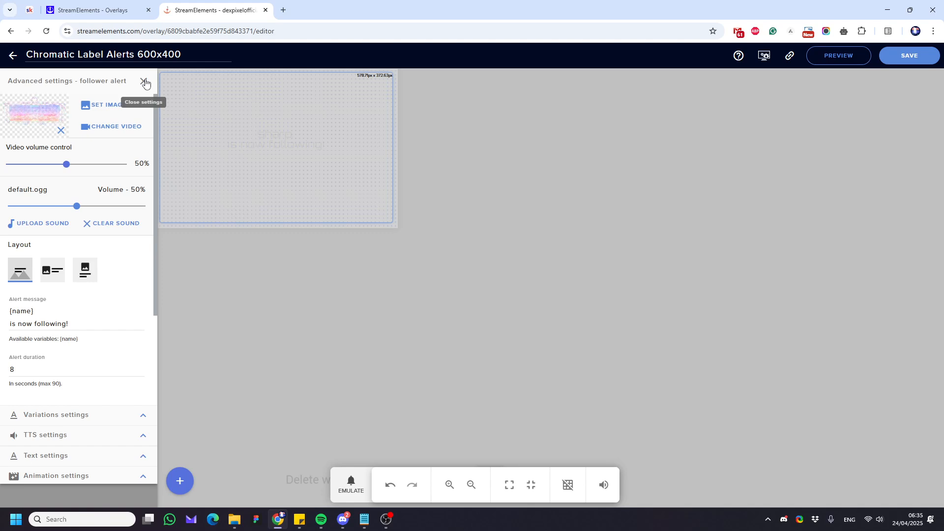
{"action": "left_click", "coordinate": [145, 81]}
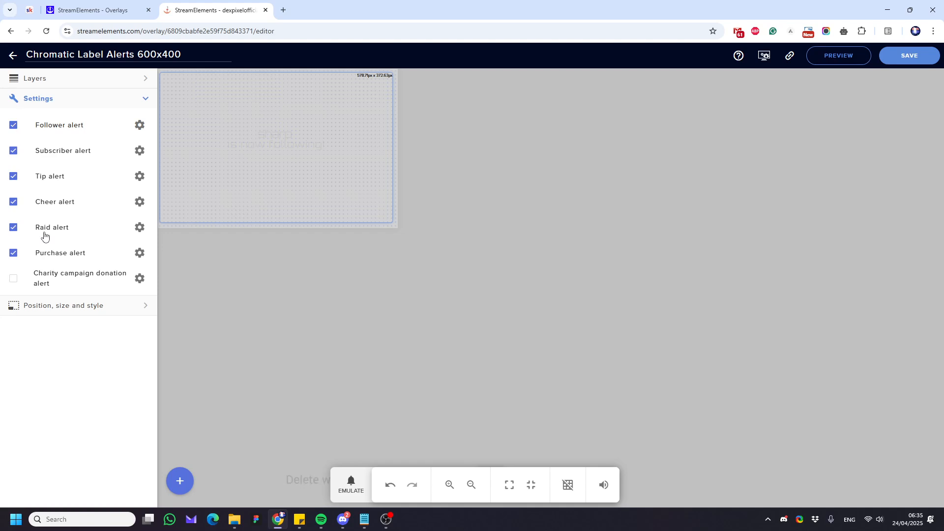
Open the subscriber alert's variations and switch the Resubscriber and Subscriber gift variations off and back on.
{"action": "left_click", "coordinate": [140, 152]}
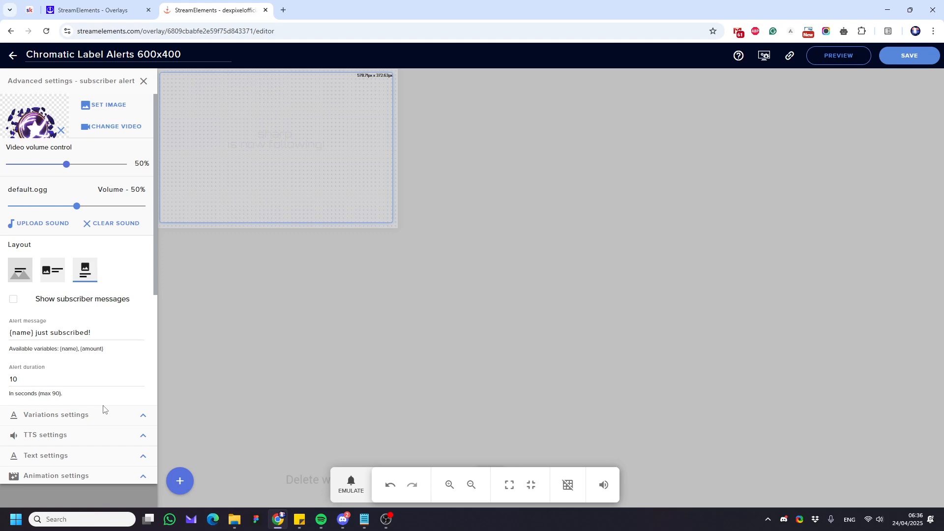
{"action": "left_click", "coordinate": [143, 419]}
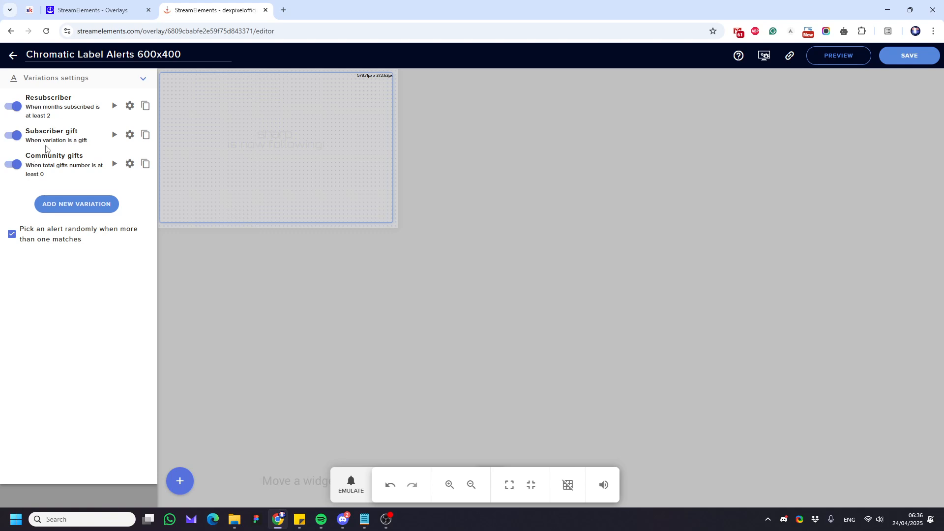
{"action": "left_click", "coordinate": [14, 106]}
{"action": "left_click", "coordinate": [14, 136]}
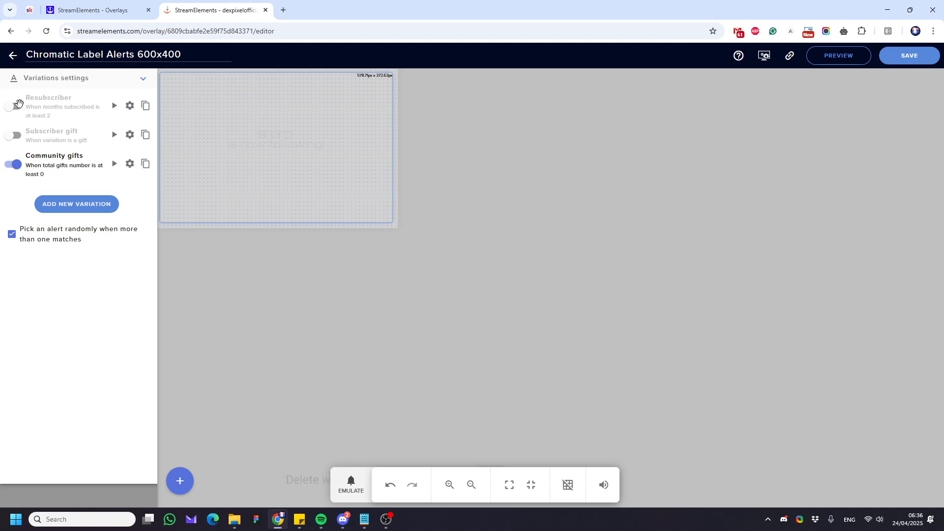
{"action": "left_click", "coordinate": [15, 106]}
{"action": "left_click", "coordinate": [14, 135]}
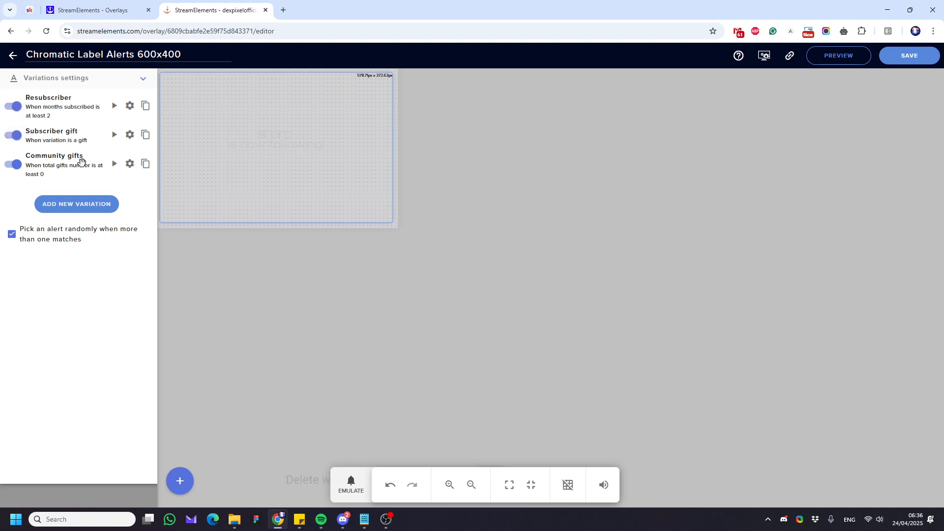
Inspect the Resubscriber variation's settings, and close the subscriber alert's settings without changing anything.
{"action": "left_click", "coordinate": [130, 106]}
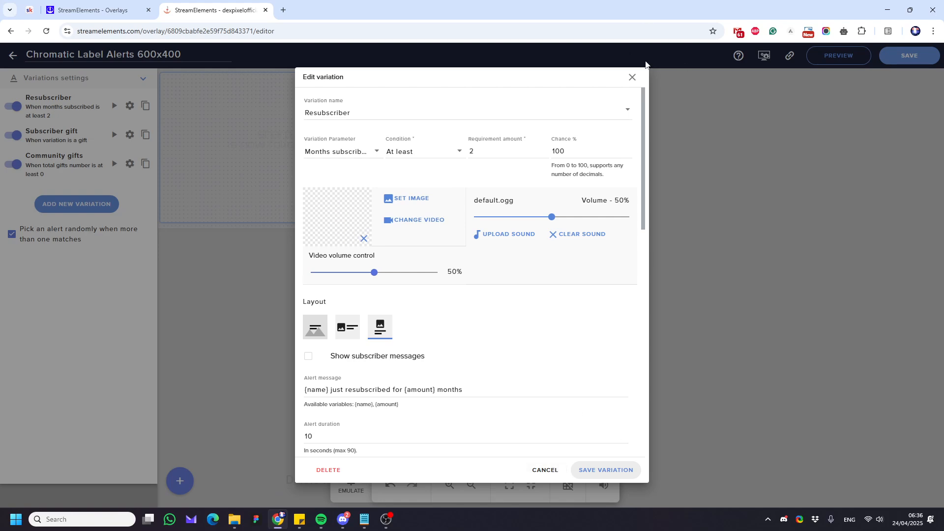
{"action": "left_click", "coordinate": [633, 78]}
{"action": "left_click", "coordinate": [145, 78]}
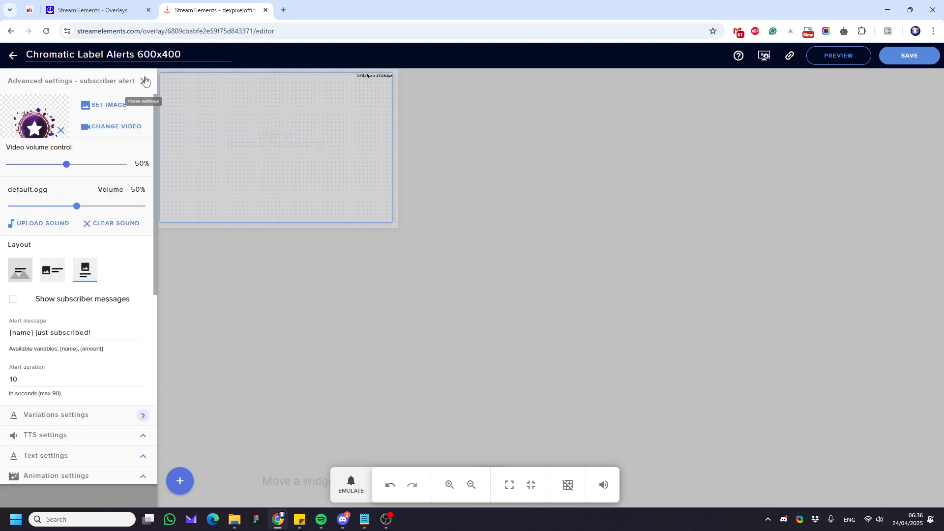
{"action": "left_click", "coordinate": [144, 81]}
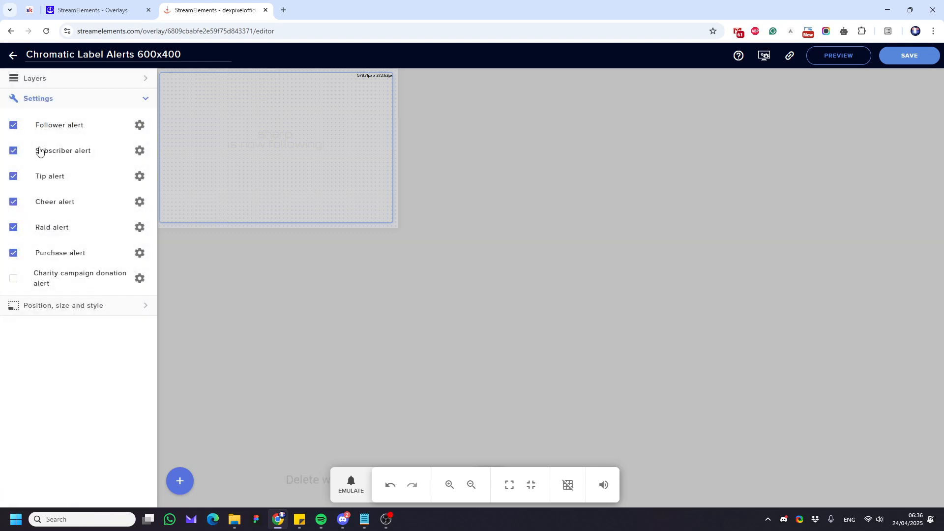
Open the cheer alert's variations, preview the Bits 1 variation and close the cheer alert's settings.
{"action": "left_click", "coordinate": [57, 206]}
{"action": "left_click", "coordinate": [141, 204]}
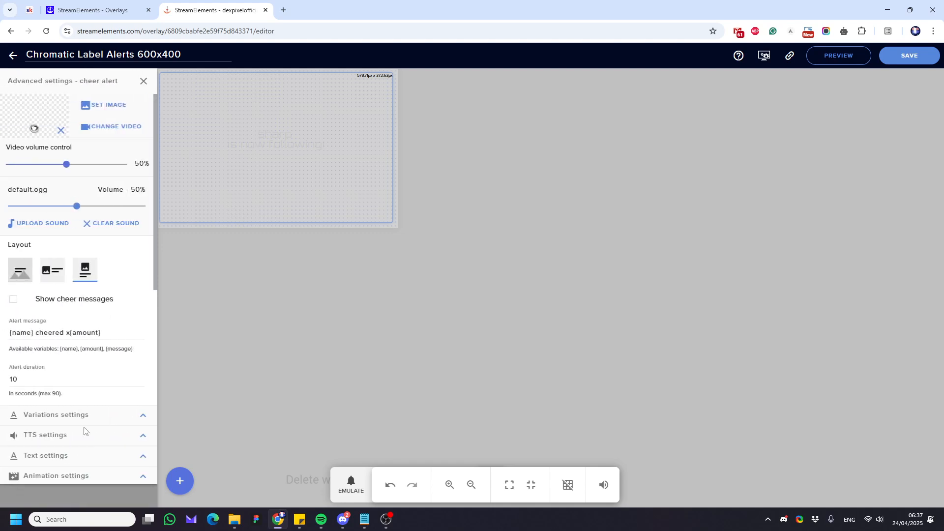
{"action": "left_click", "coordinate": [143, 418]}
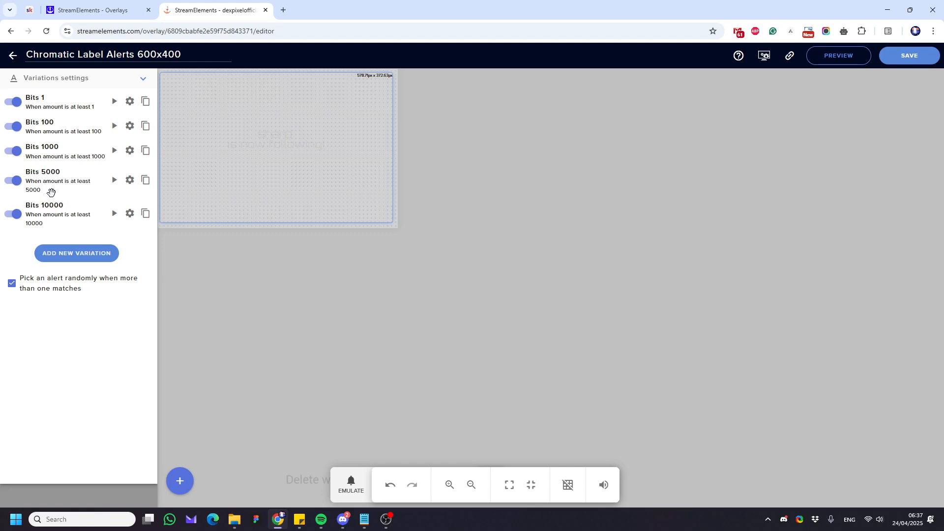
{"action": "left_click", "coordinate": [114, 105]}
{"action": "left_click", "coordinate": [140, 83]}
{"action": "left_click", "coordinate": [140, 83]}
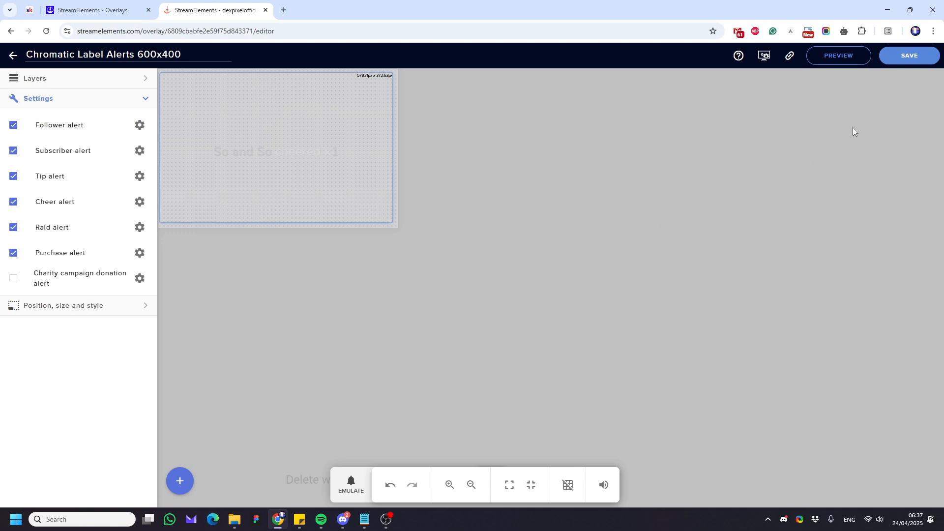
Copy the overlay's URL and select the 600x400 size in the overlay's title.
{"action": "left_click", "coordinate": [790, 57]}
{"action": "left_click_drag", "start_coordinate": [137, 54], "coordinate": [181, 53]}
{"action": "left_click", "coordinate": [153, 54]}
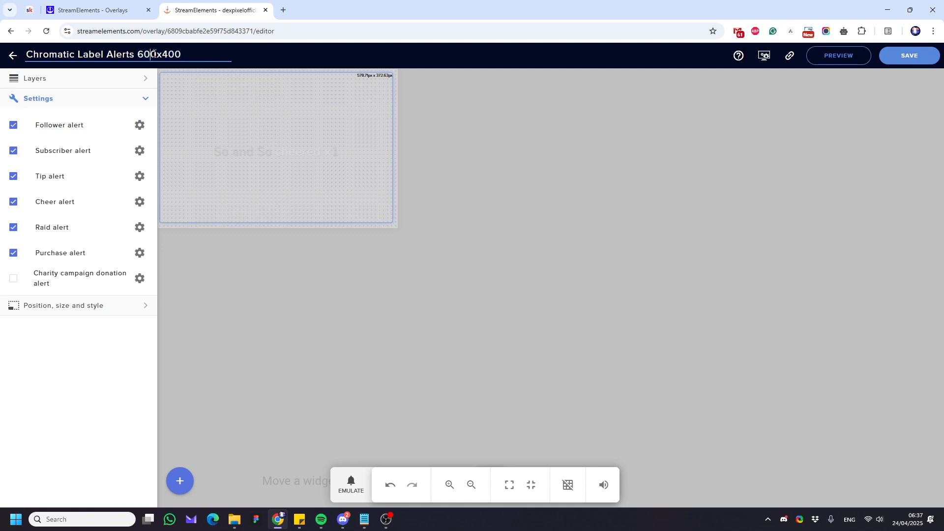
{"action": "left_click_drag", "start_coordinate": [137, 54], "coordinate": [183, 53]}
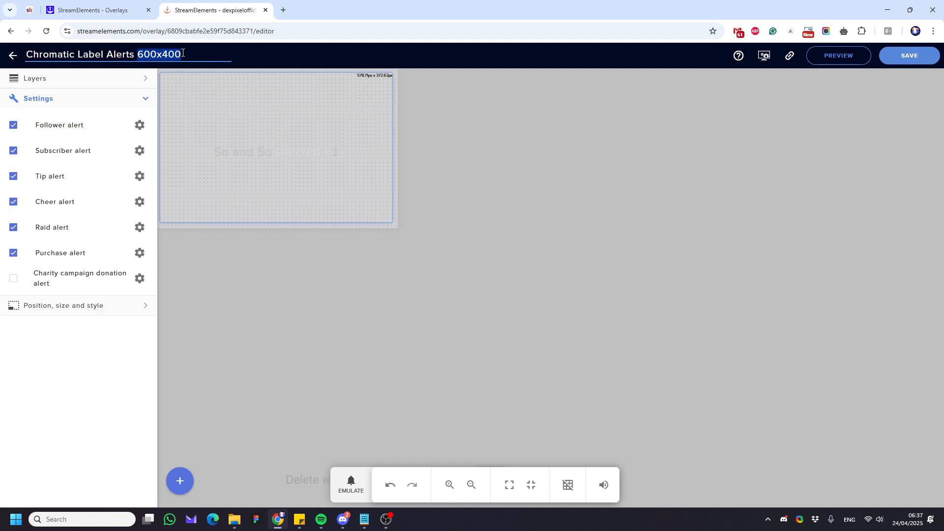